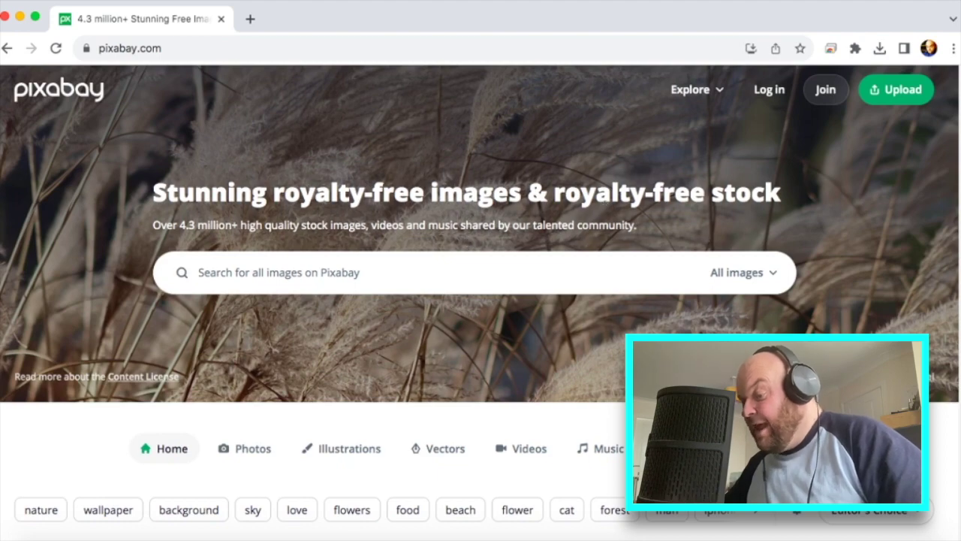
# Step: Set the Pixabay search category to Music and search for "adventure"
pyautogui.scroll(-3, 667, 264)
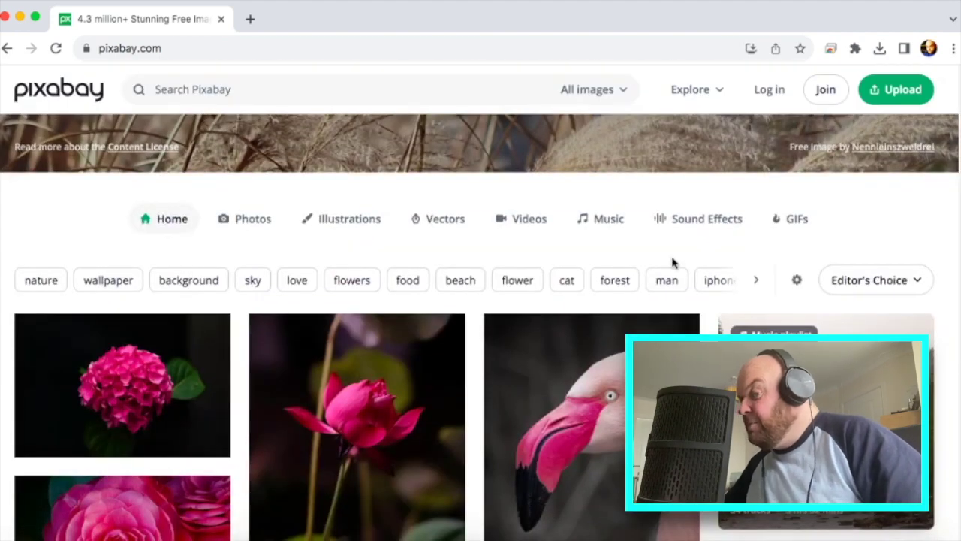
pyautogui.scroll(2, 652, 185)
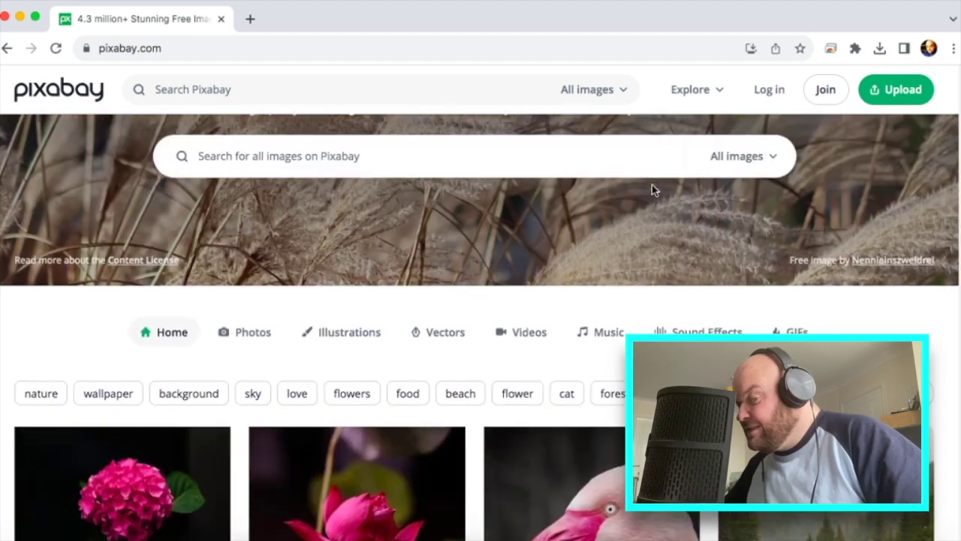
pyautogui.scroll(2, 652, 187)
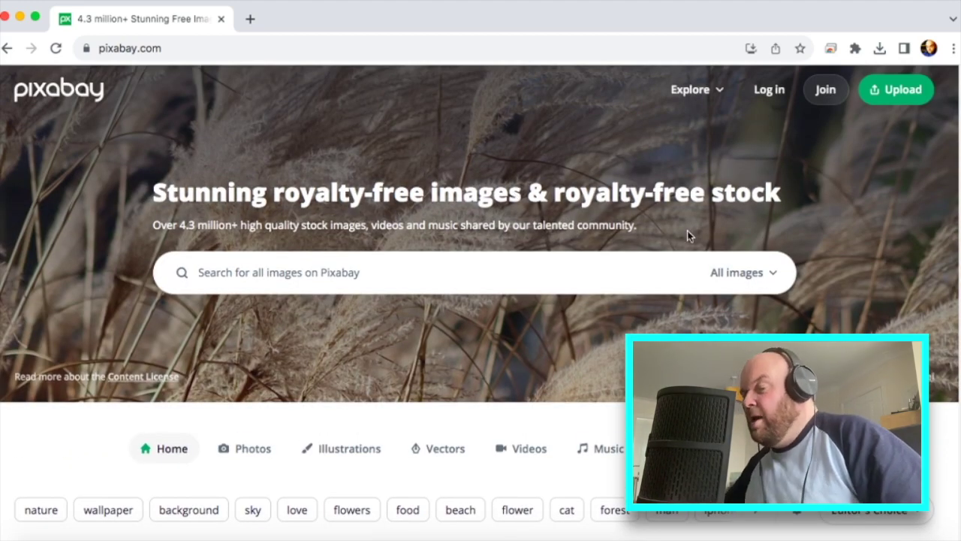
pyautogui.click(442, 276)
pyautogui.click(730, 273)
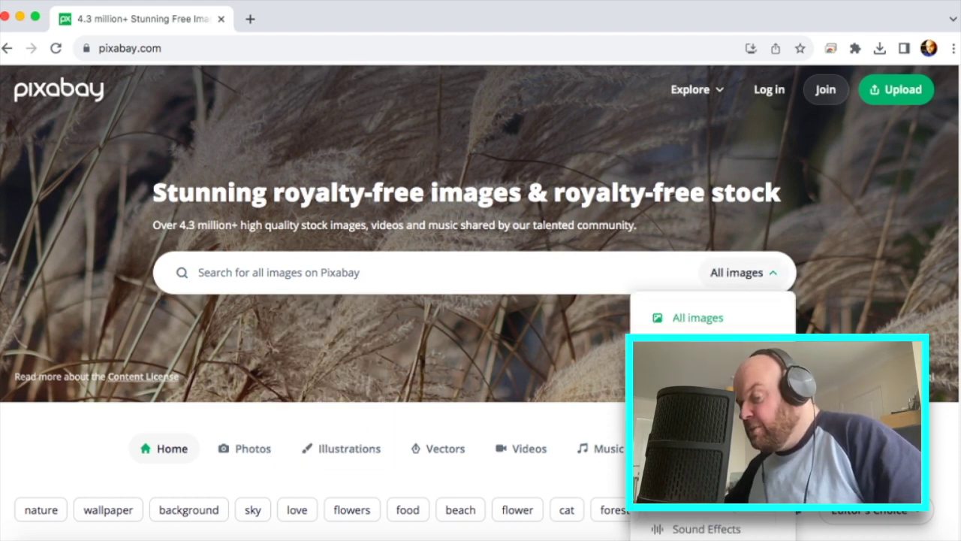
pyautogui.click(695, 494)
pyautogui.click(445, 277)
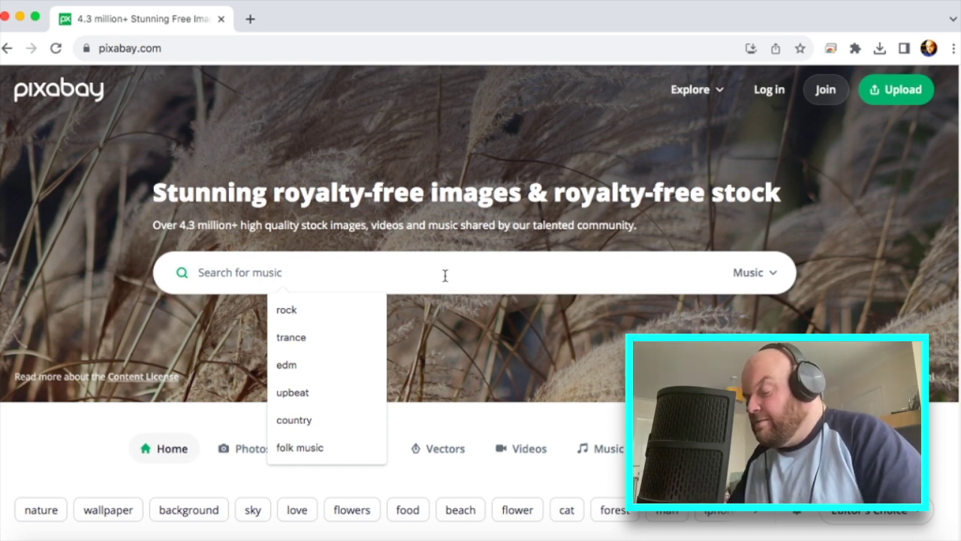
pyautogui.write('adventure')
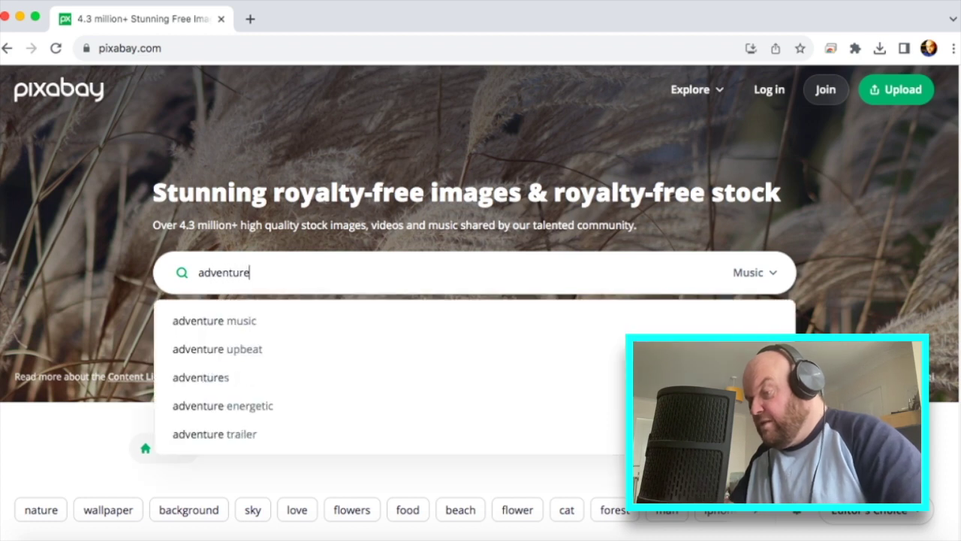
pyautogui.press('Return')
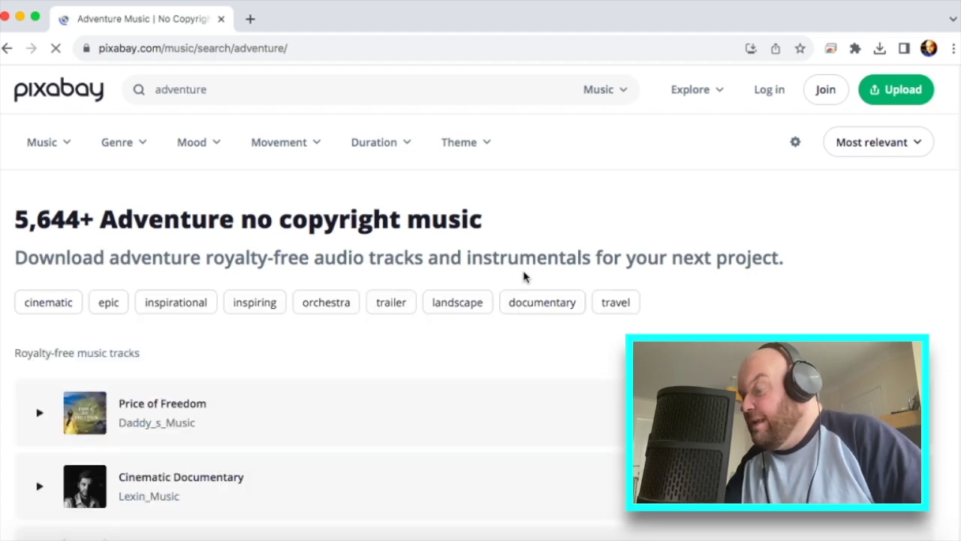
# Step: Browse the adventure music results and preview the track "Inspiring Cinematic Ambient"
pyautogui.scroll(-1, 338, 233)
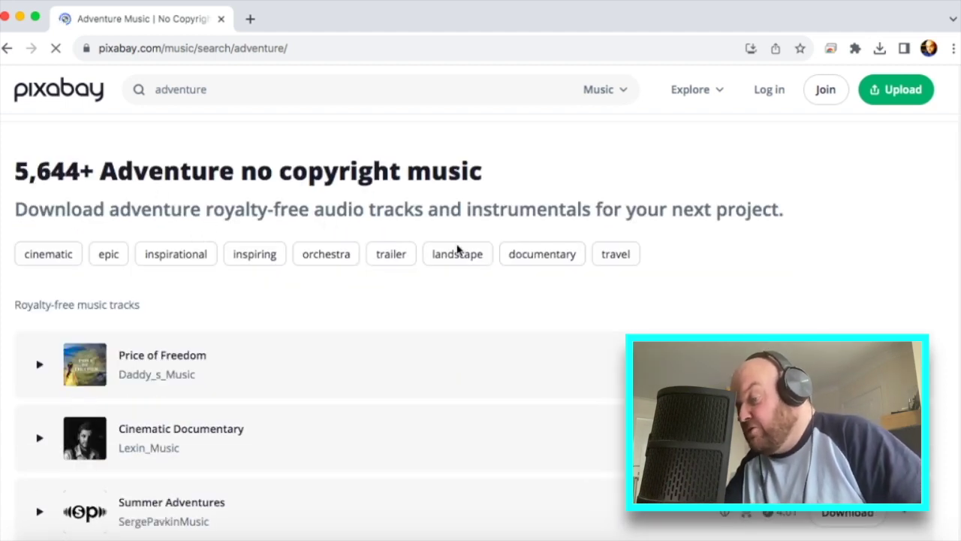
pyautogui.scroll(-10, 571, 312)
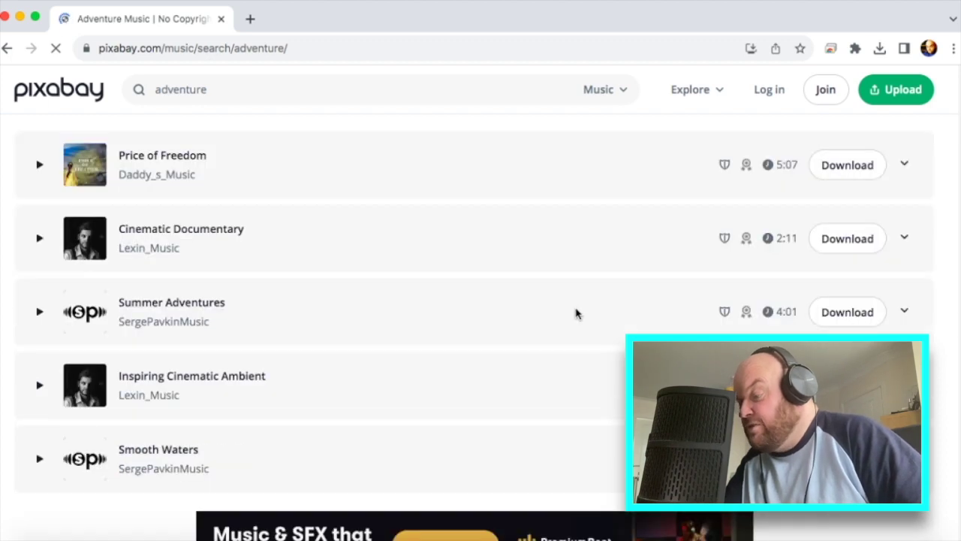
pyautogui.scroll(-20, 577, 314)
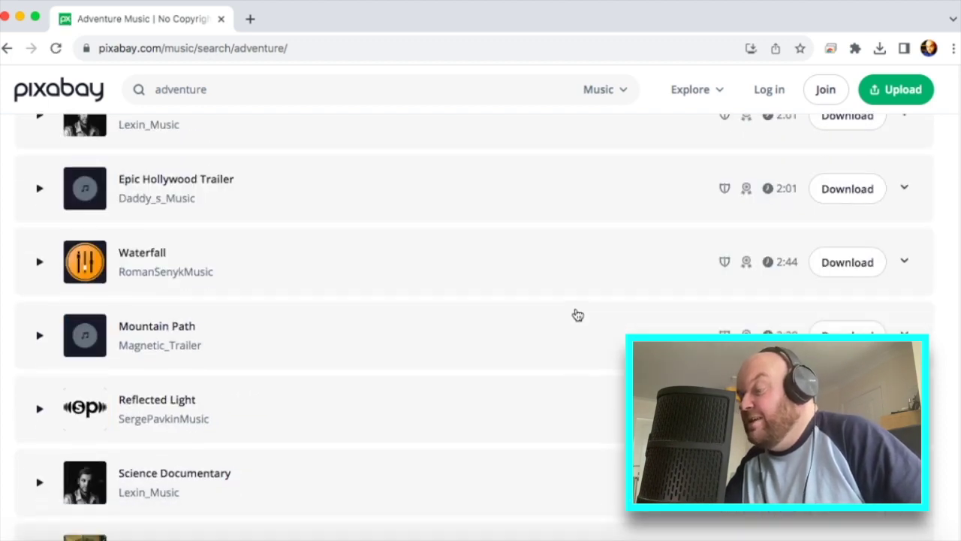
pyautogui.scroll(15, 576, 314)
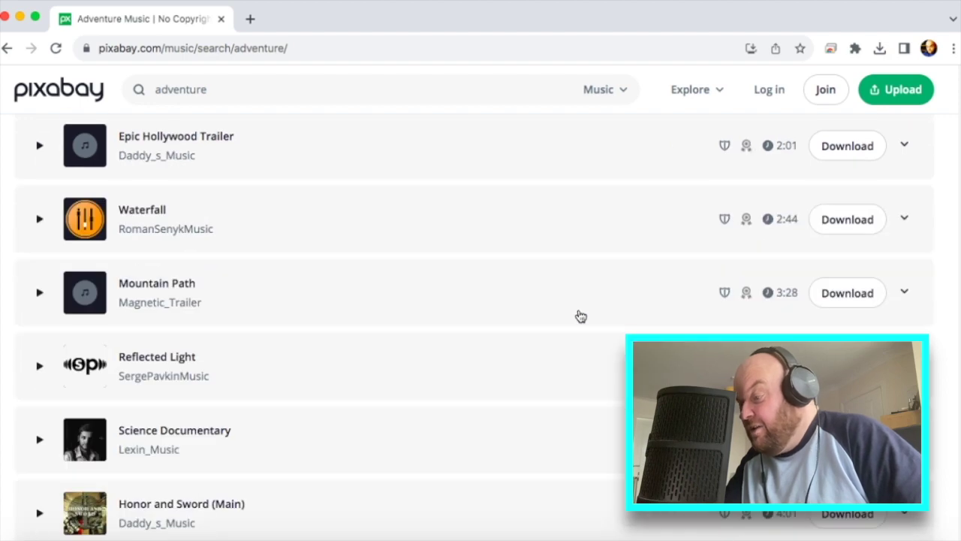
pyautogui.scroll(6, 579, 316)
pyautogui.scroll(-4, 393, 303)
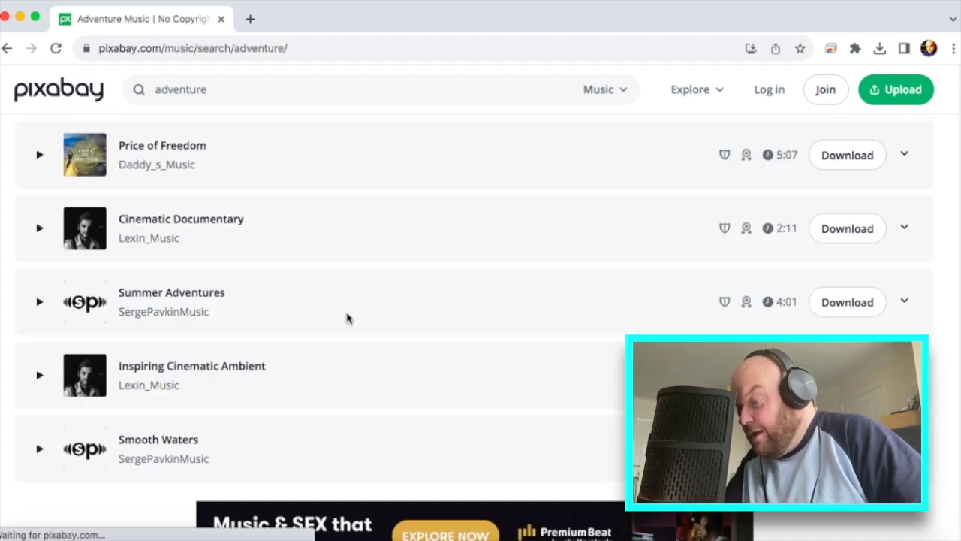
pyautogui.click(41, 332)
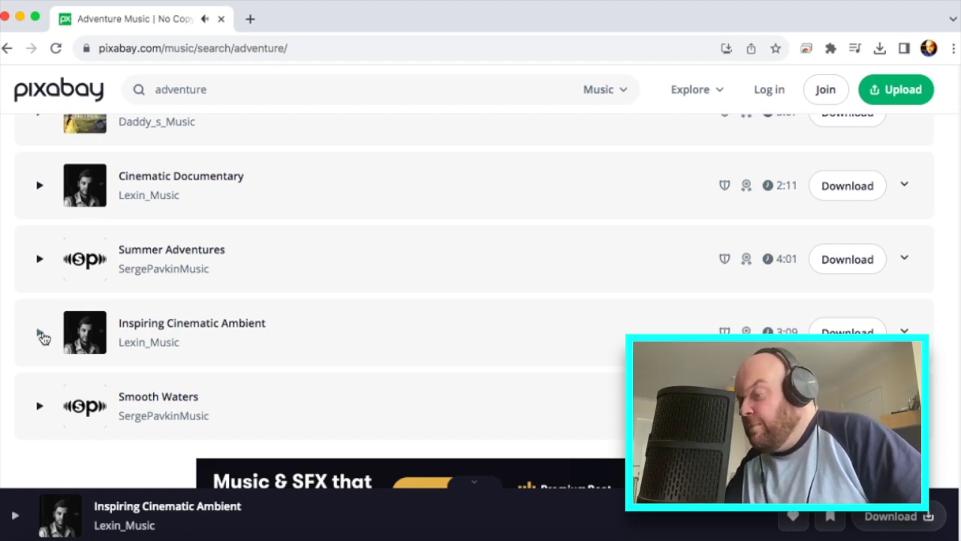
pyautogui.scroll(-5, 330, 253)
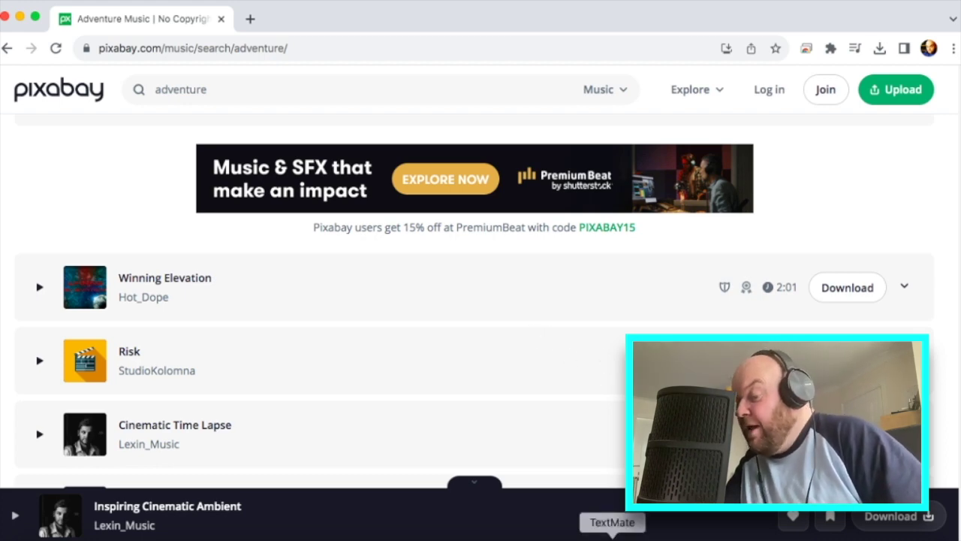
# Step: Switch to Logic Pro and play the music region on FX1 from about bar 3 for roughly ten seconds
pyautogui.click(572, 537)
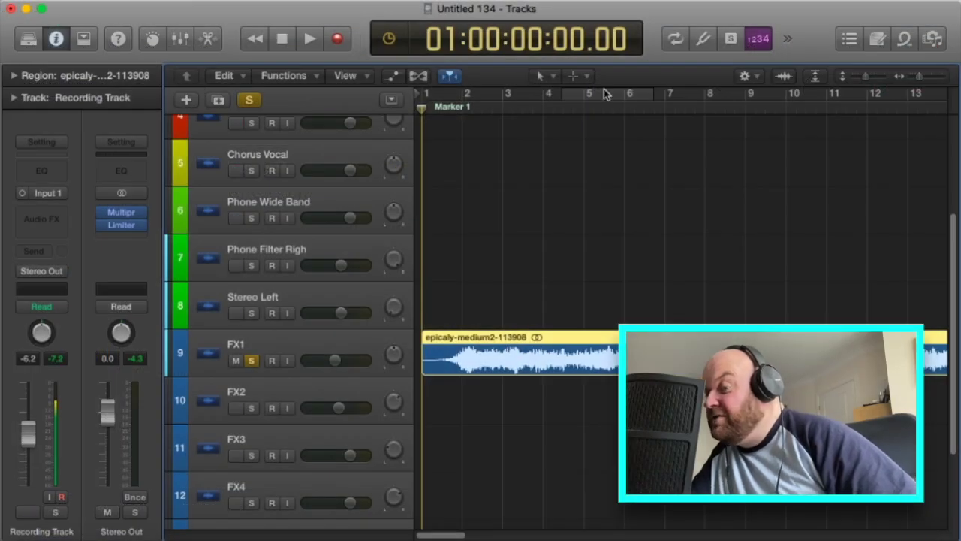
pyautogui.click(500, 110)
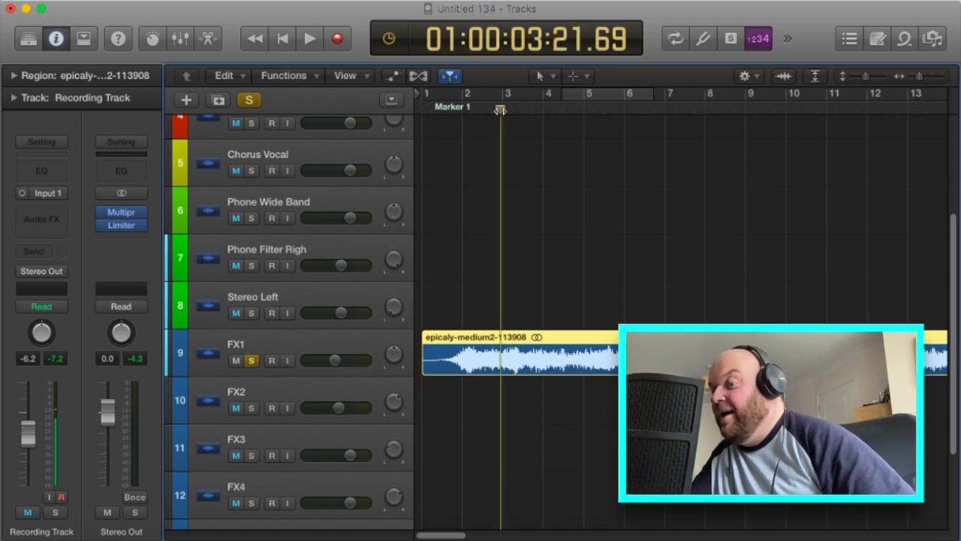
pyautogui.press('space')
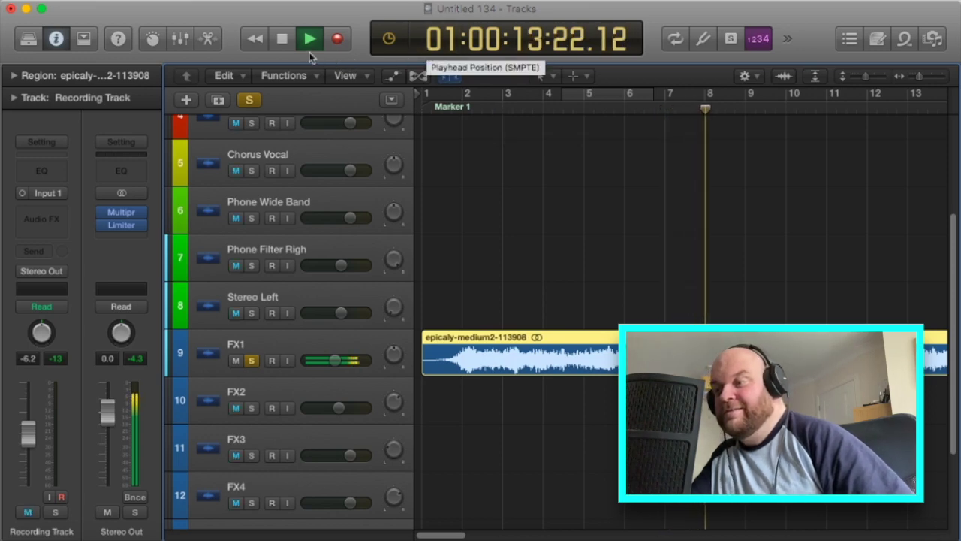
pyautogui.click(282, 38)
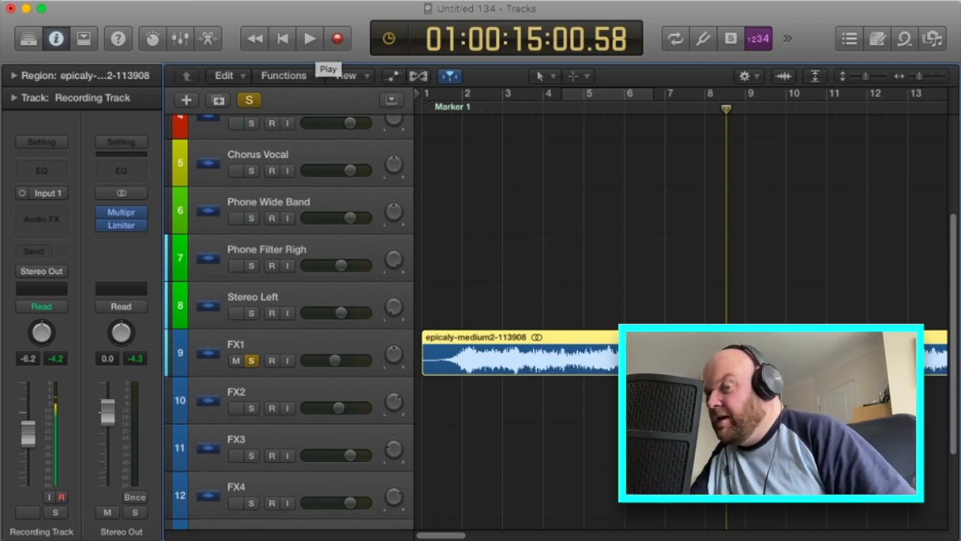
# Step: Split the FX1 music region at about 50 seconds and move the part after the cut onto FX2, between bars 12 and 13
pyautogui.click(921, 77)
pyautogui.moveTo(922, 76); pyautogui.dragTo(915, 78)
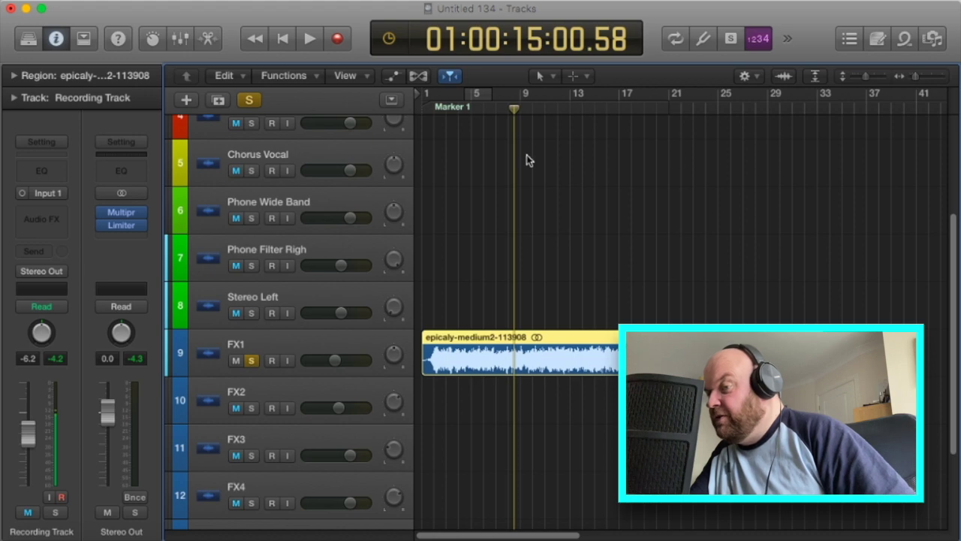
pyautogui.click(768, 103)
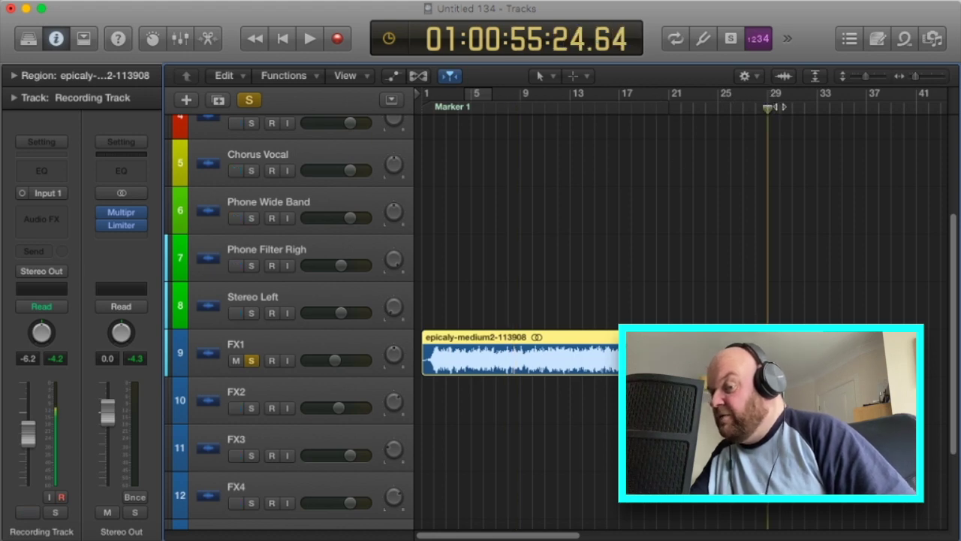
pyautogui.click(780, 104)
pyautogui.click(794, 106)
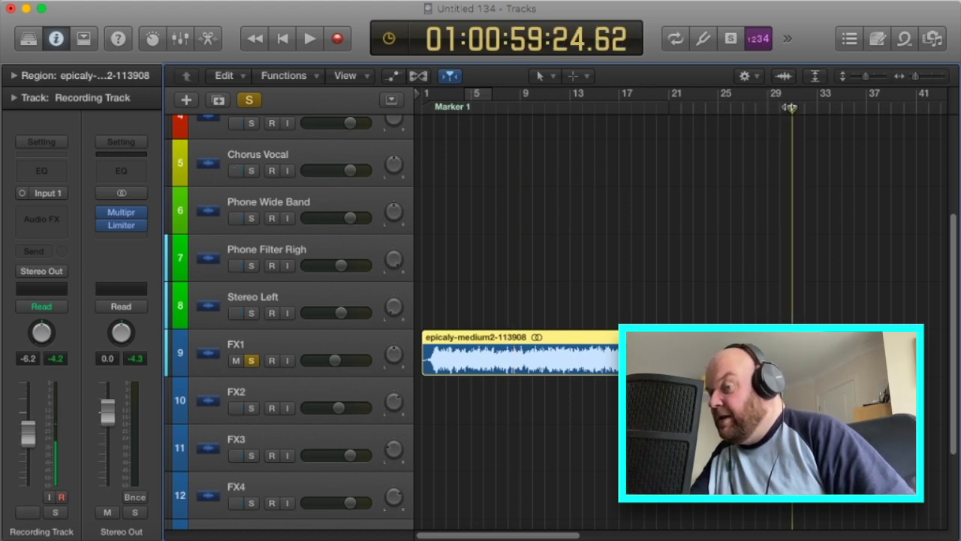
pyautogui.moveTo(794, 106); pyautogui.dragTo(761, 107)
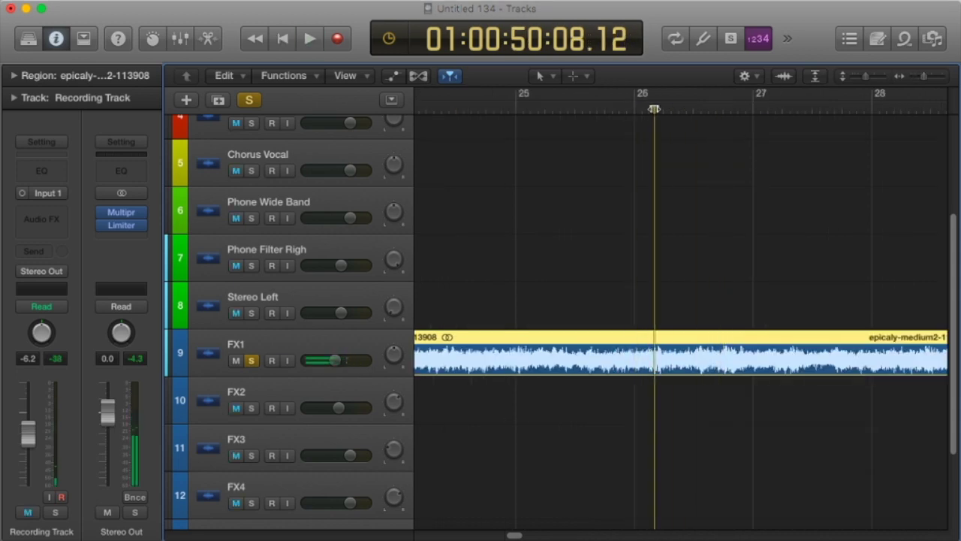
pyautogui.press('super+t')
pyautogui.moveTo(622, 390); pyautogui.dragTo(592, 405)
# Step: Cut the FX1 music just past the start of the FX2 region, delete the remainder, and play the join
pyautogui.press('space')
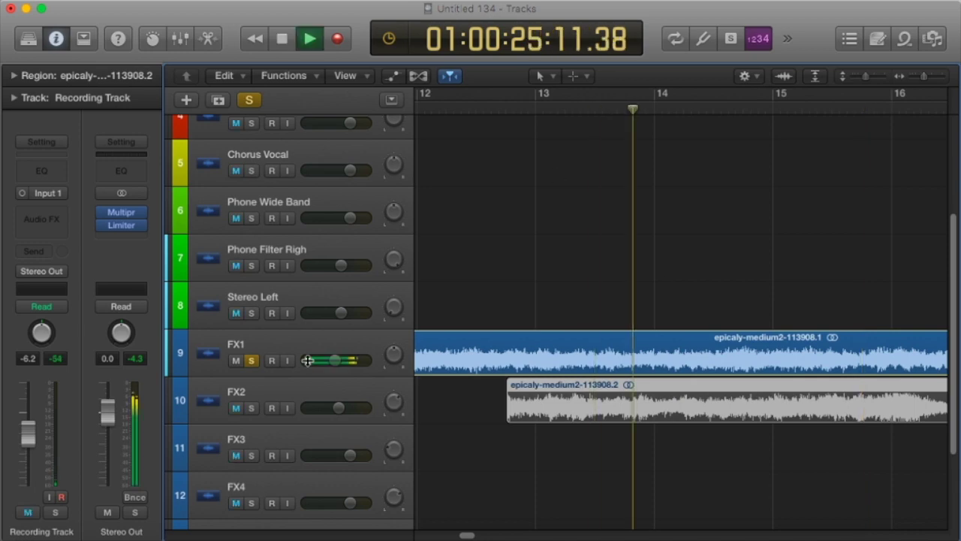
pyautogui.press('space')
pyautogui.press('super+t')
pyautogui.press('Delete')
pyautogui.click(622, 99)
pyautogui.press('space')
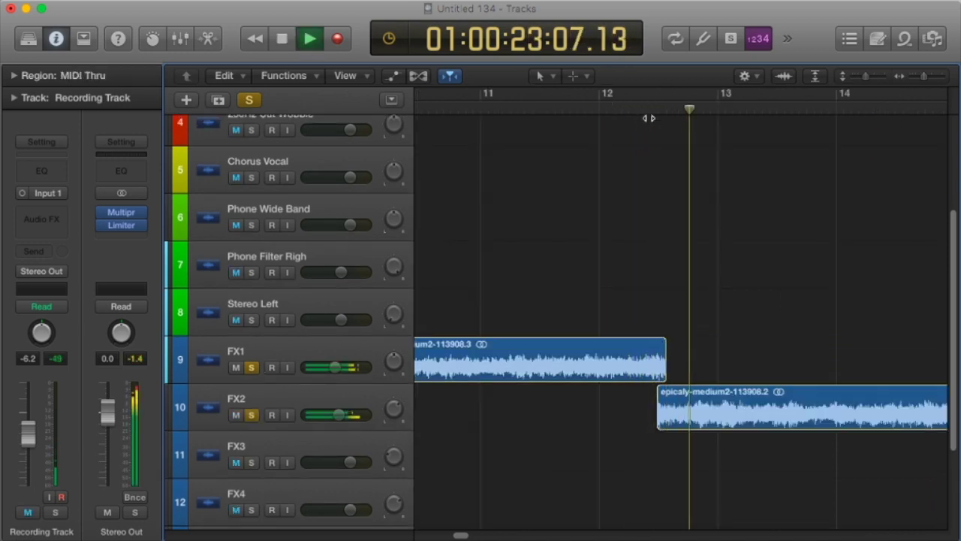
pyautogui.moveTo(394, 409); pyautogui.dragTo(395, 429)
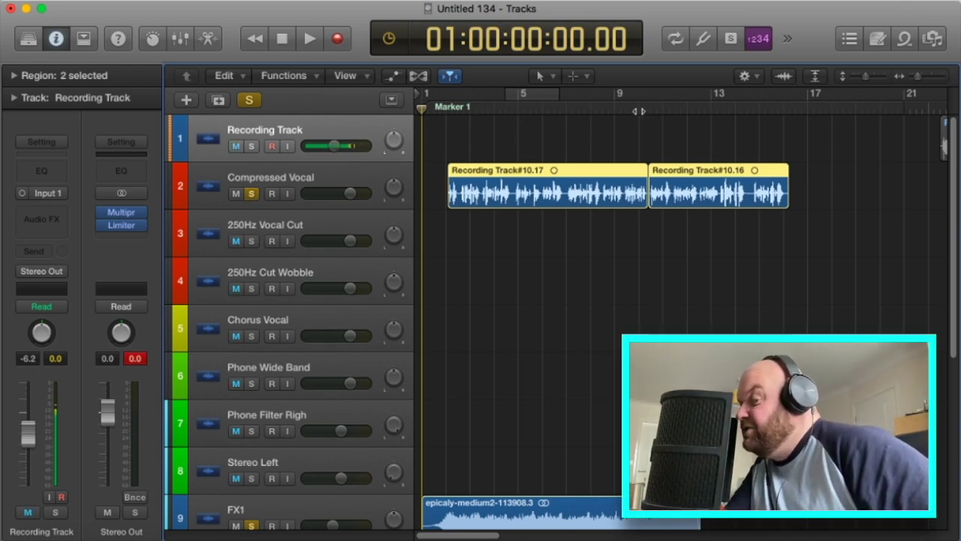
# Step: Turn off solo on the FX1 and FX2 music tracks so that only the Compressed Vocal track stays soloed
pyautogui.click(640, 107)
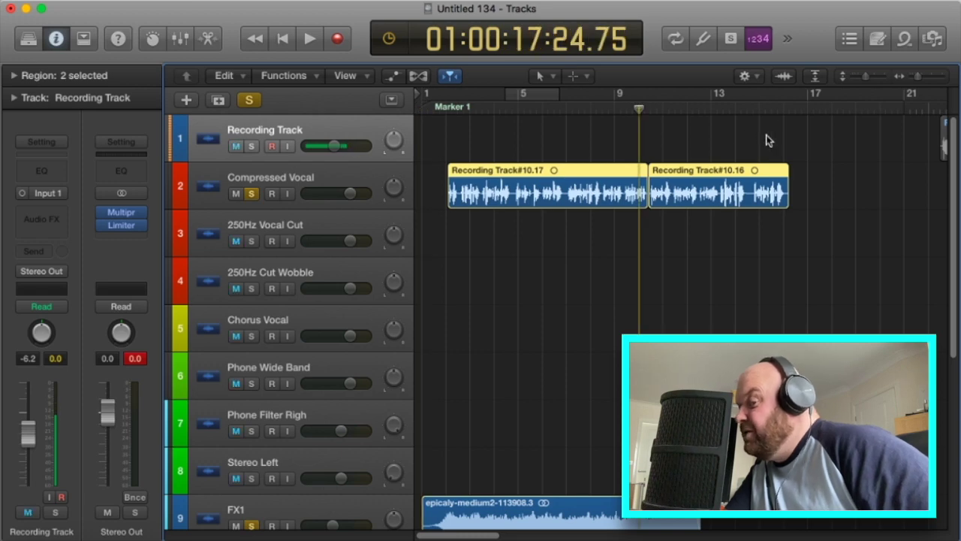
pyautogui.moveTo(917, 78); pyautogui.dragTo(922, 78)
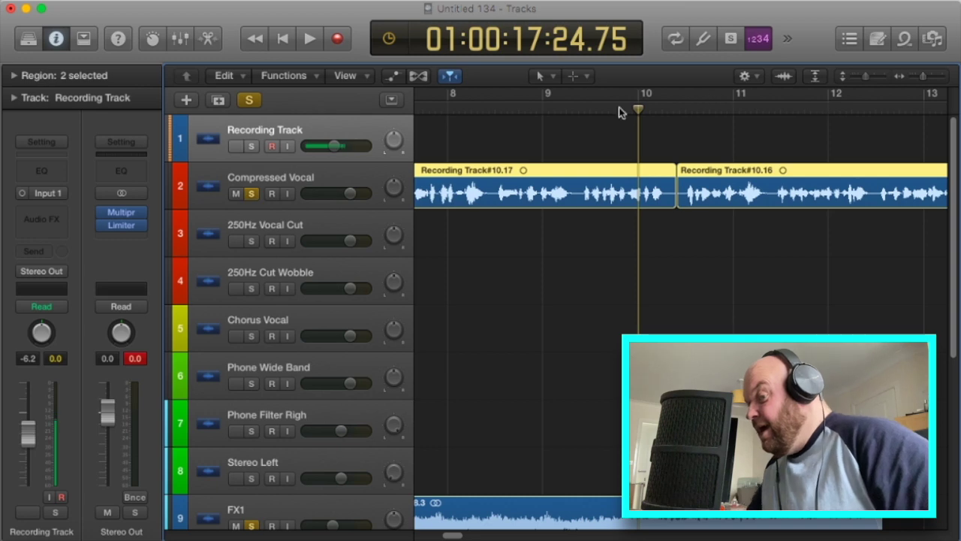
pyautogui.moveTo(454, 535); pyautogui.dragTo(426, 534)
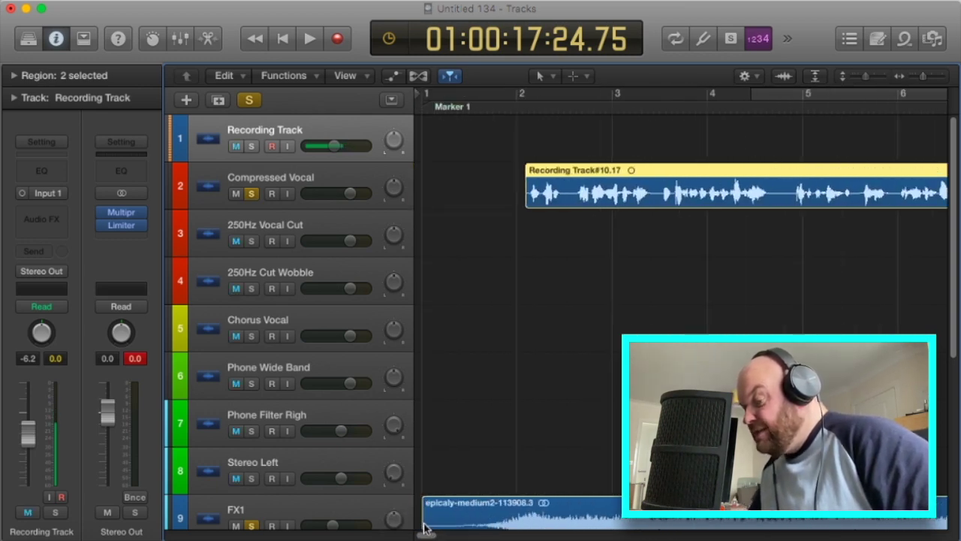
pyautogui.scroll(-3, 468, 369)
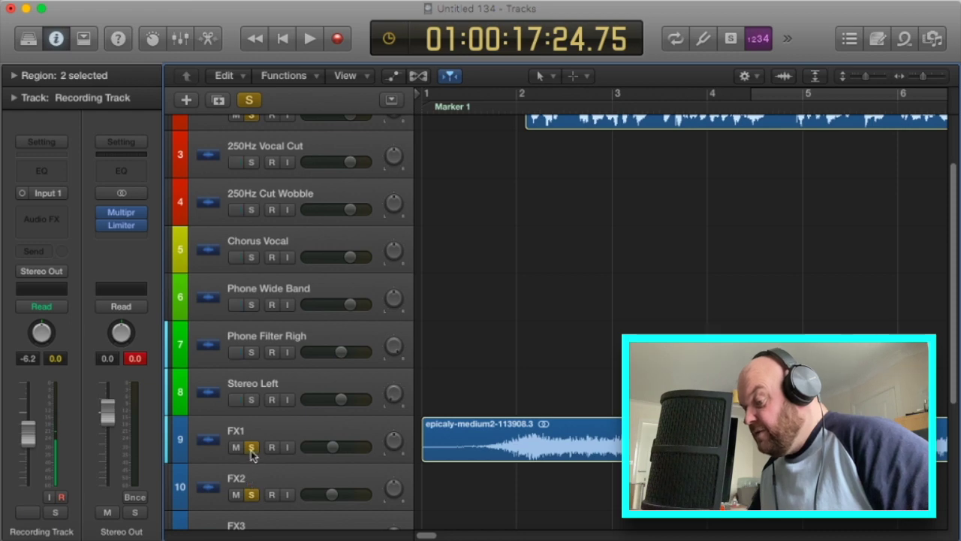
pyautogui.click(251, 446)
pyautogui.click(251, 495)
pyautogui.click(252, 495)
pyautogui.scroll(3, 599, 202)
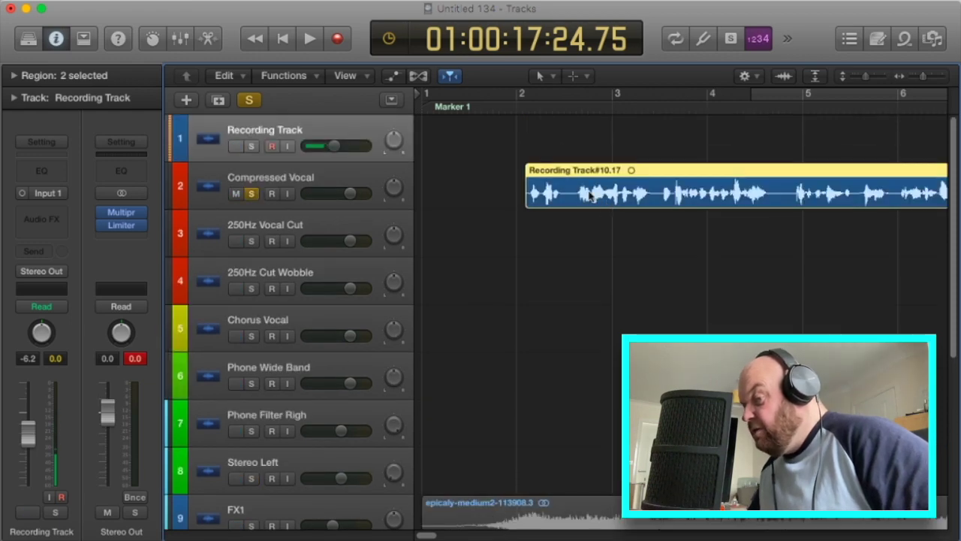
# Step: Split the Compressed Vocal recording at 01:00:03:04.78 and add fades to its short first piece with the Fade Tool
pyautogui.moveTo(567, 112); pyautogui.dragTo(575, 110)
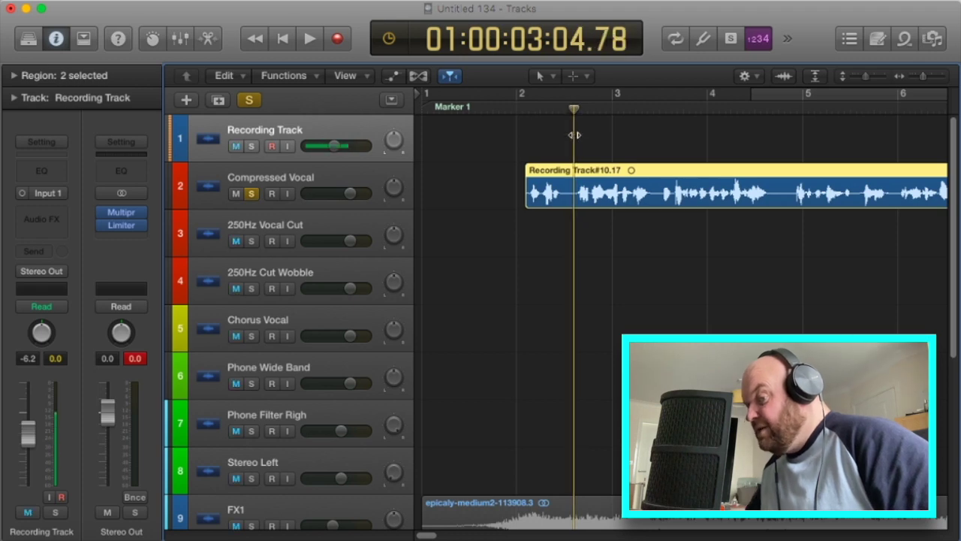
pyautogui.press('super+t')
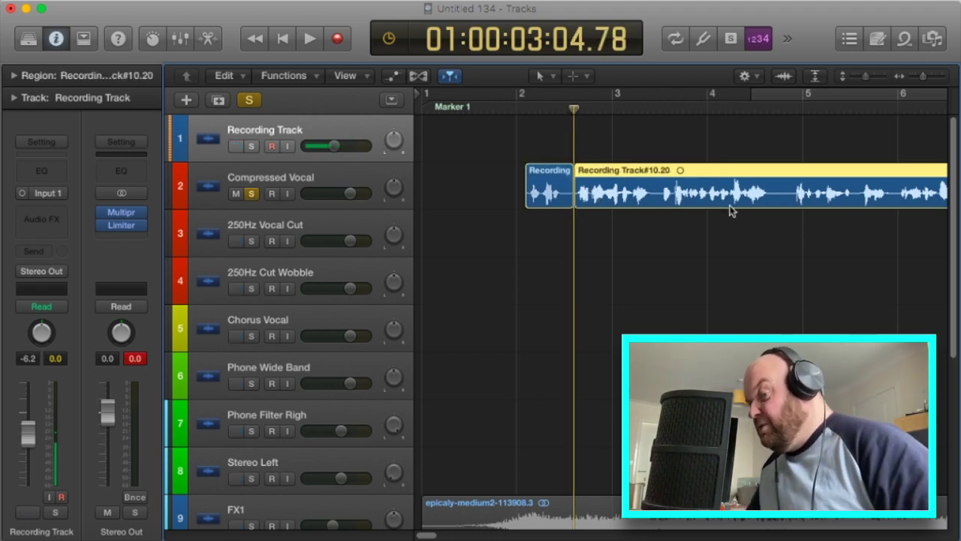
pyautogui.click(541, 76)
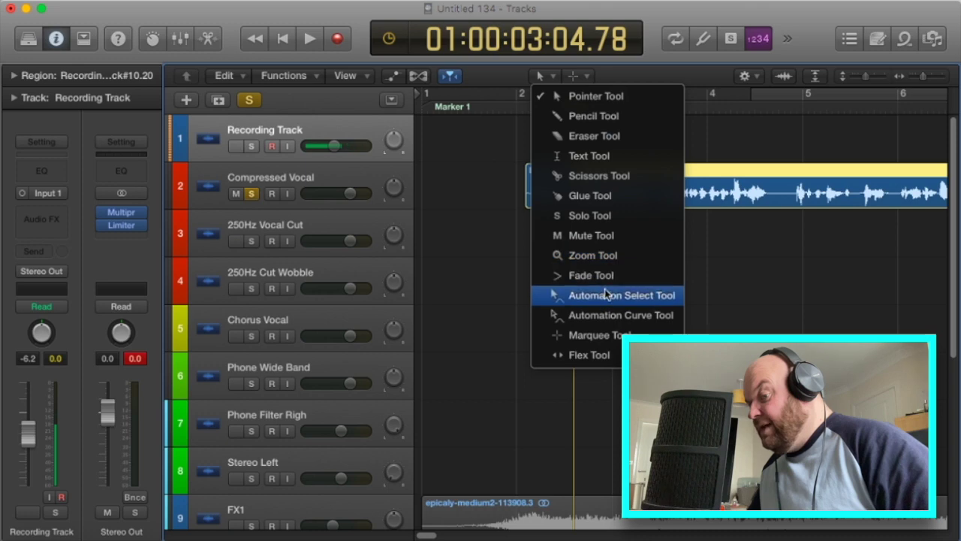
pyautogui.click(627, 275)
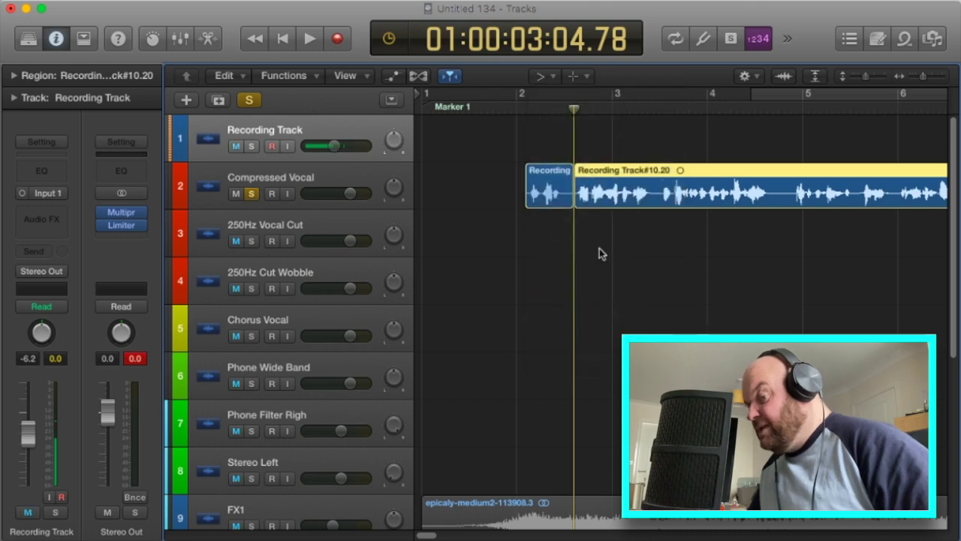
pyautogui.click(530, 184)
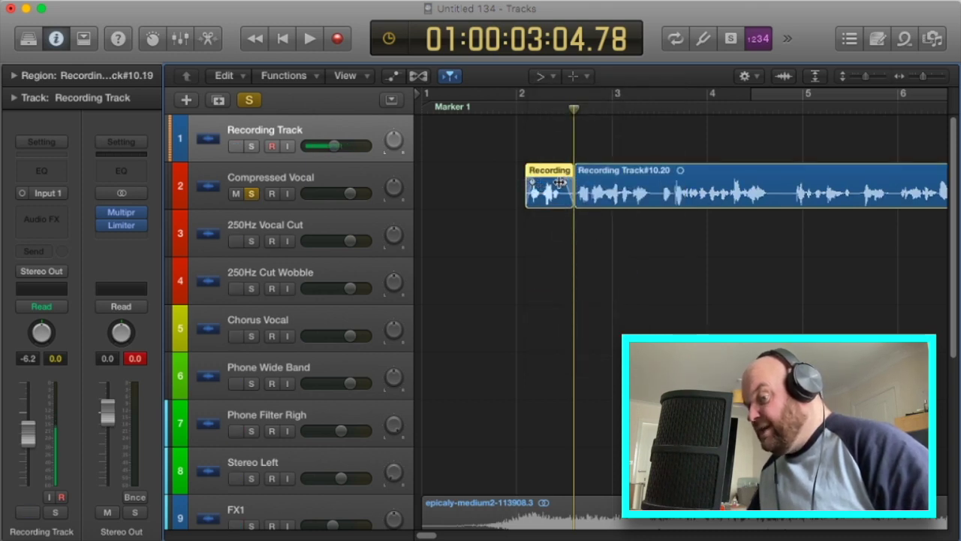
# Step: Fade in the start of the second Compressed Vocal piece and play across the first cut to the next pause
pyautogui.moveTo(563, 184); pyautogui.dragTo(580, 182)
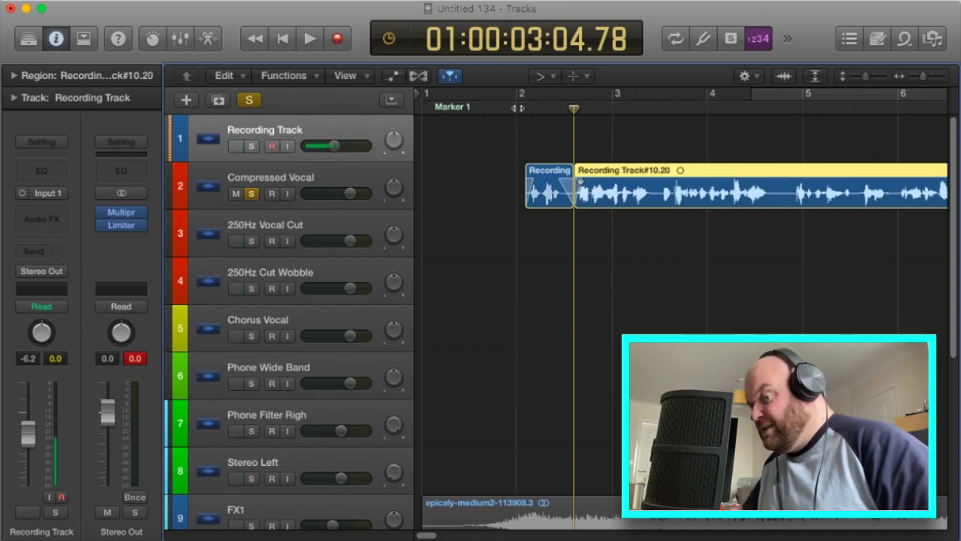
pyautogui.click(517, 106)
pyautogui.press('space')
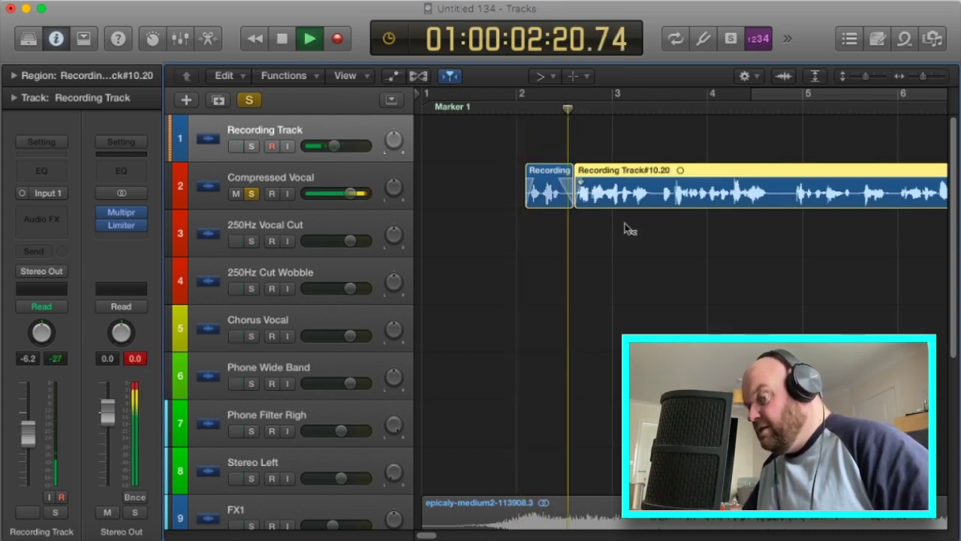
pyautogui.press('space')
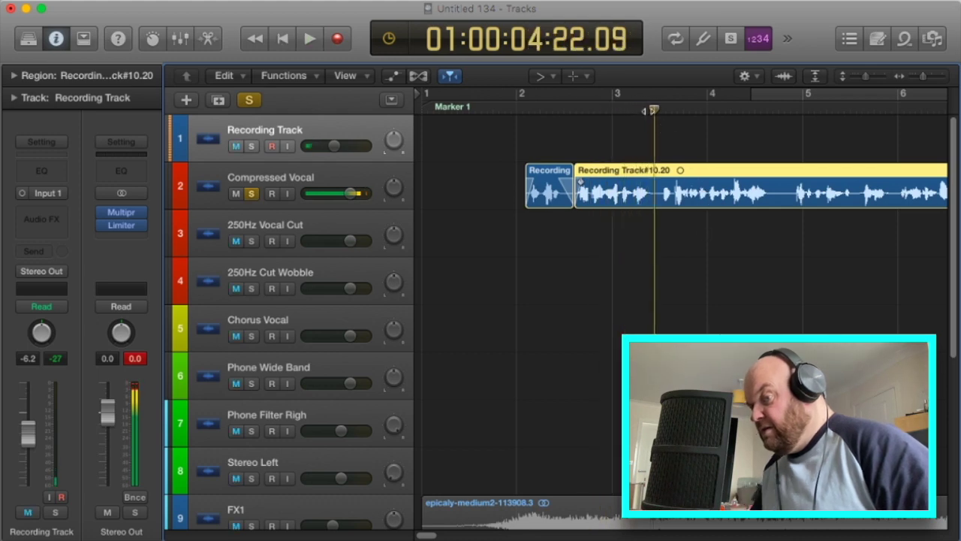
# Step: Split the Compressed Vocal recording at 01:00:05:00.40 and add a fade-out to the piece before the cut
pyautogui.click(658, 107)
pyautogui.moveTo(659, 107); pyautogui.dragTo(659, 109)
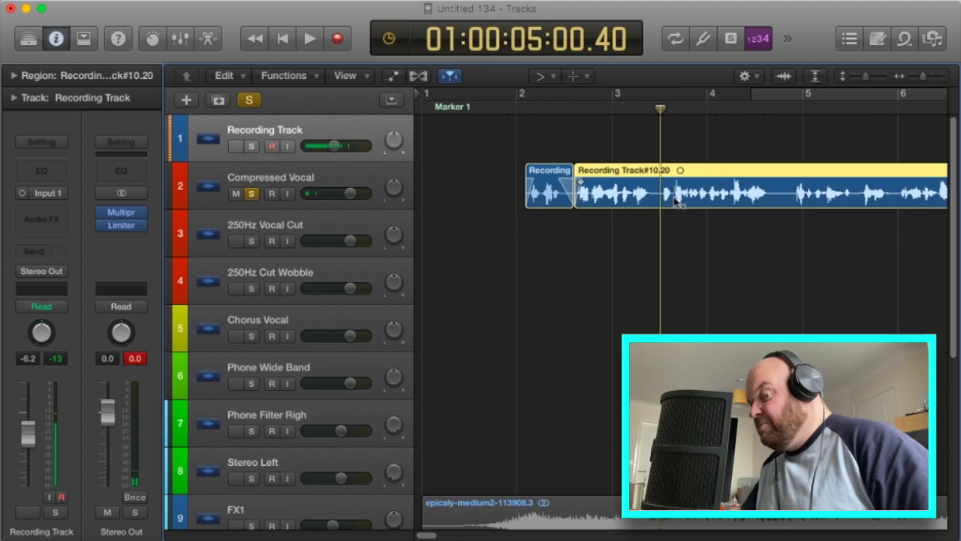
pyautogui.press('super+t')
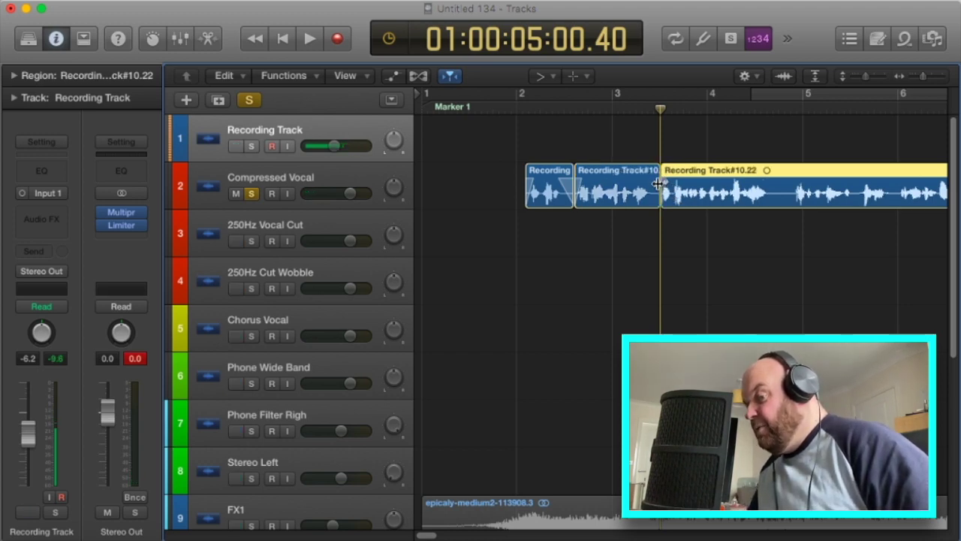
pyautogui.click(654, 184)
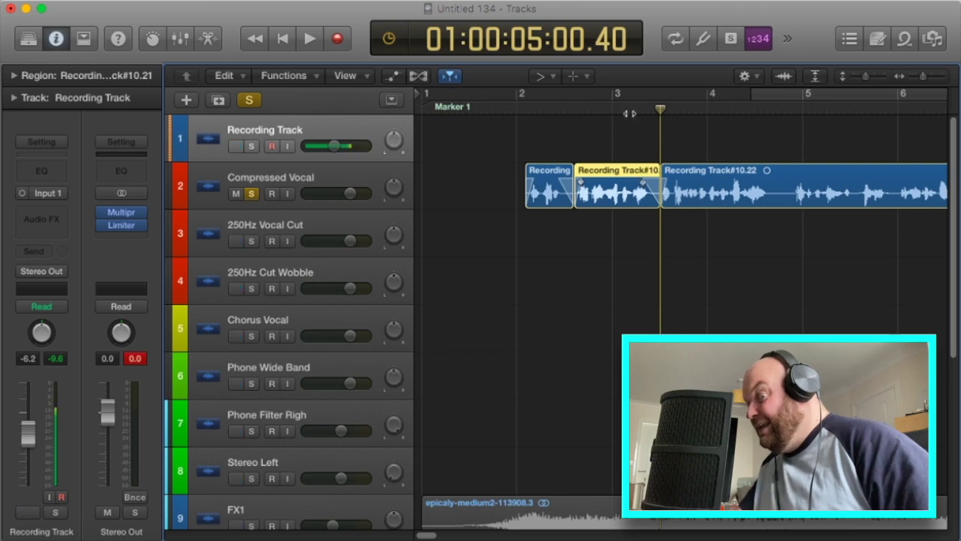
# Step: Play on to the next pause, split the Compressed Vocal recording at 01:00:07:19.19 and fade out the third piece
pyautogui.press('space')
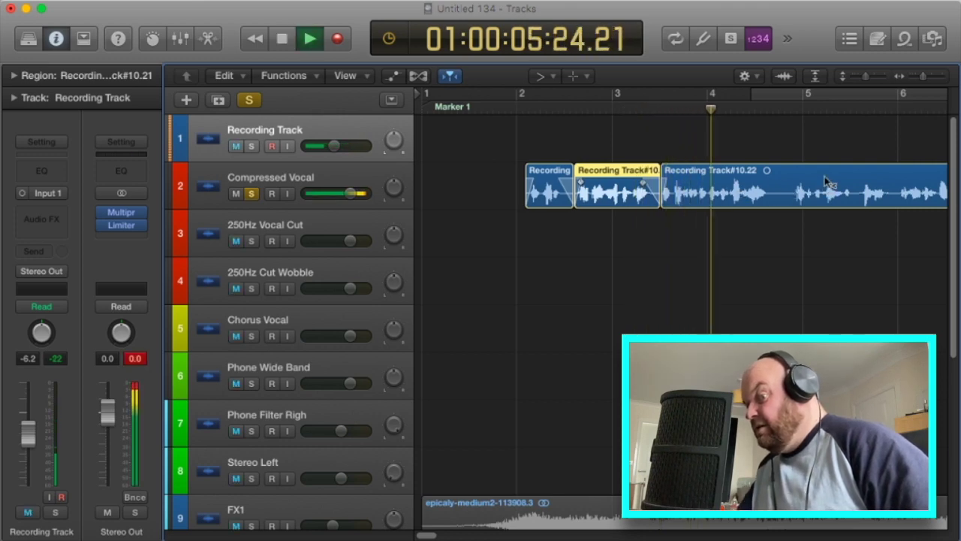
pyautogui.press('space')
pyautogui.moveTo(776, 111)
pyautogui.mouseDown()
pyautogui.moveTo(797, 112)
pyautogui.moveTo(792, 118)
pyautogui.mouseUp()
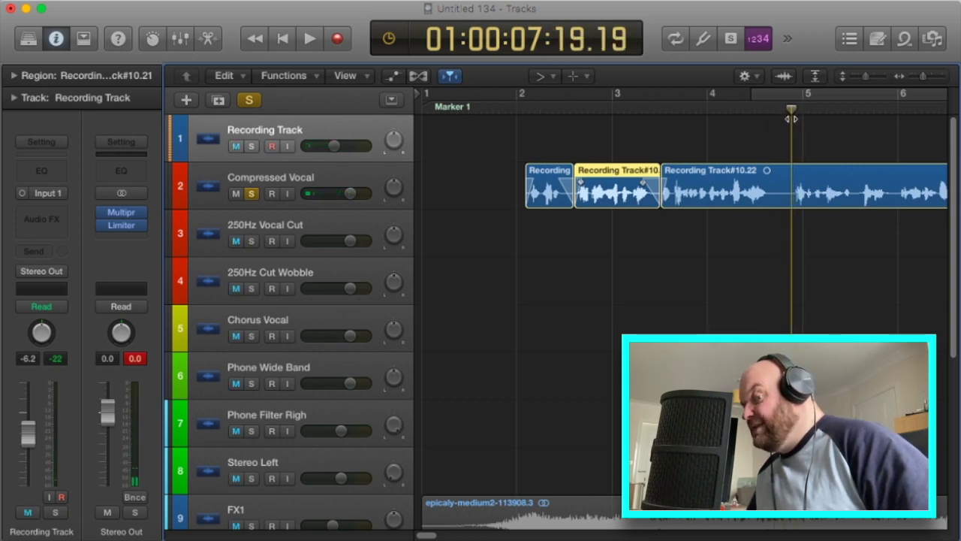
pyautogui.click(809, 193)
pyautogui.press('super+t')
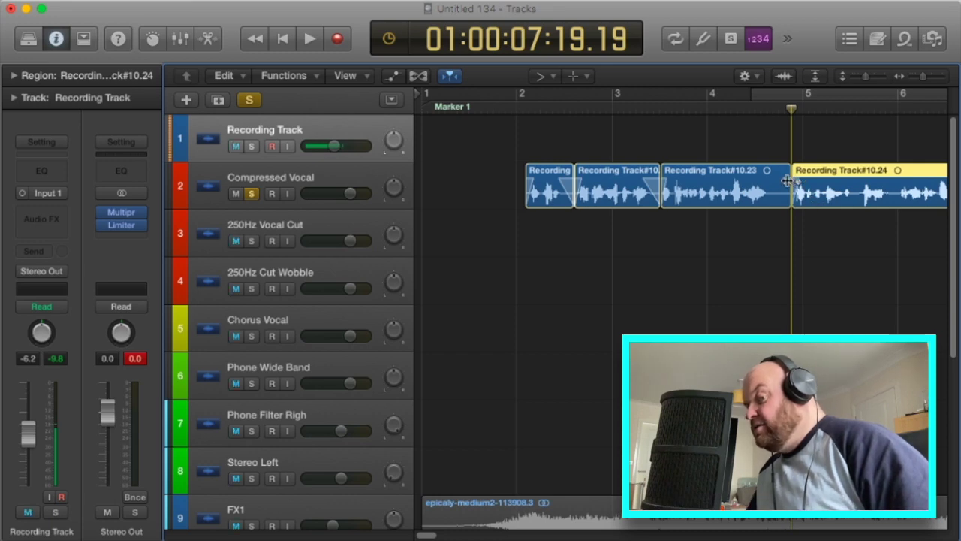
pyautogui.click(787, 178)
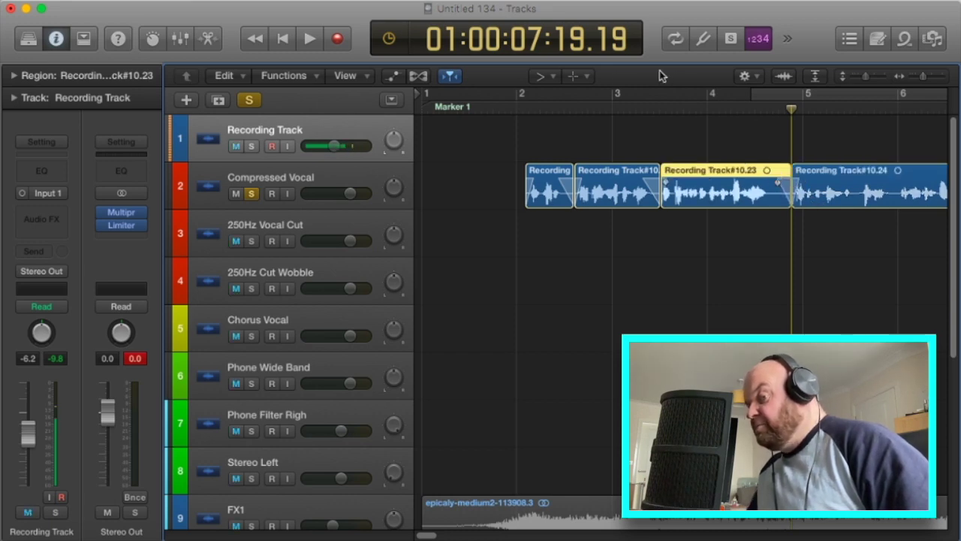
# Step: Switch to the Pointer Tool and trim the silence off the end of the third Compressed Vocal piece
pyautogui.click(548, 76)
pyautogui.click(762, 218)
pyautogui.moveTo(786, 201); pyautogui.dragTo(776, 201)
# Step: Play the vocal on to the pause near bar 7 and split the Compressed Vocal recording at 01:00:12:00.38
pyautogui.press('space')
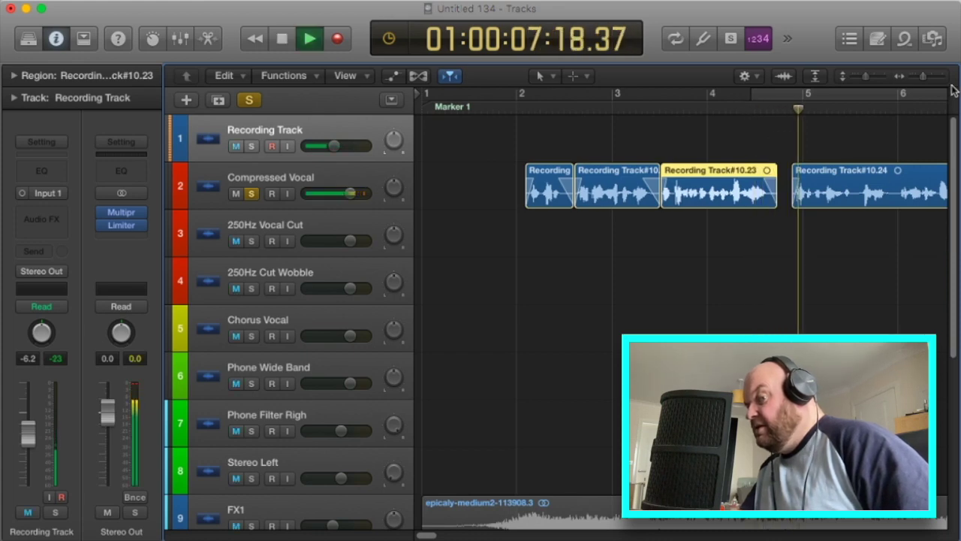
pyautogui.scroll(-3, 803, 216)
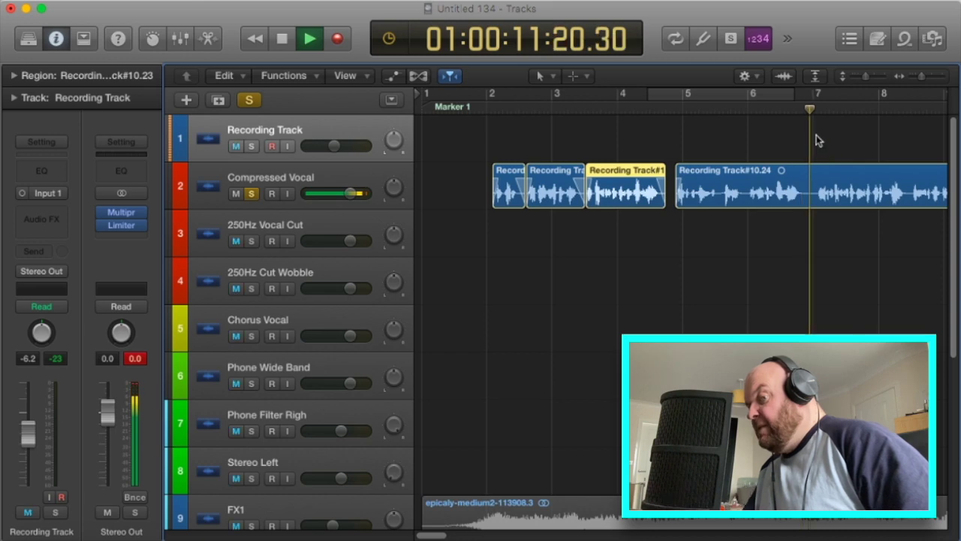
pyautogui.press('space')
pyautogui.moveTo(809, 110); pyautogui.dragTo(814, 110)
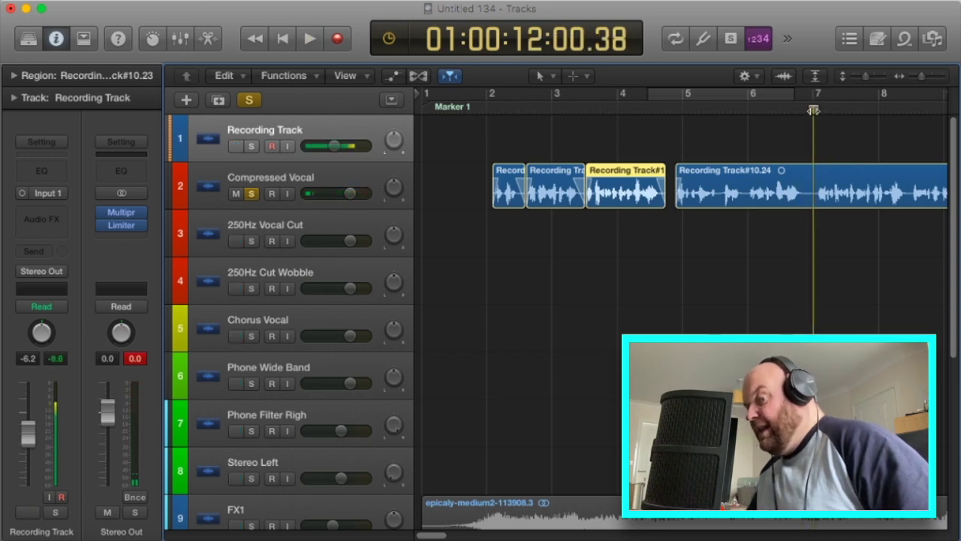
pyautogui.click(817, 194)
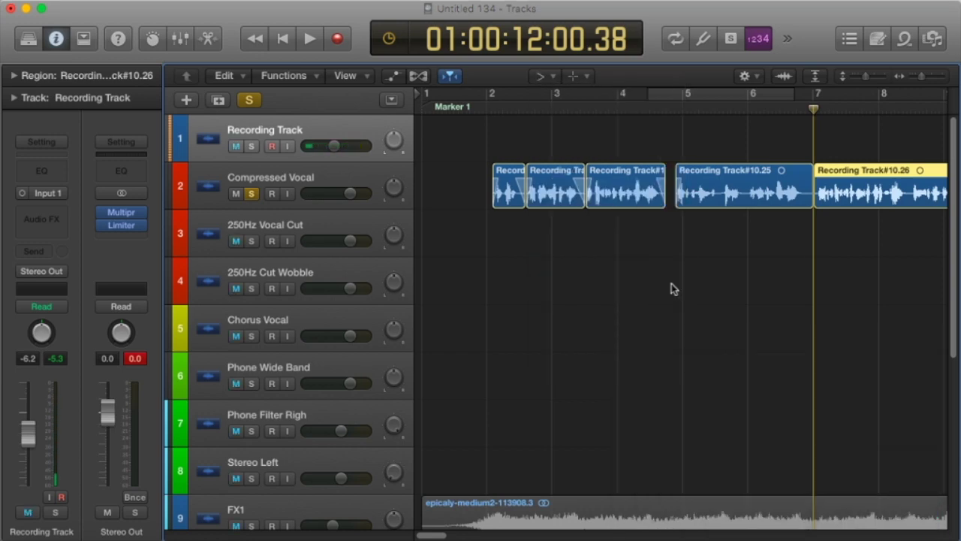
# Step: Play on through the Compressed Vocal recording and split it at each further pause, up to 01:00:16:21.01
pyautogui.press('space')
pyautogui.press('super+Right')
pyautogui.press('space')
pyautogui.press('super+t')
pyautogui.press('space')
pyautogui.press('space')
pyautogui.press('super+t')
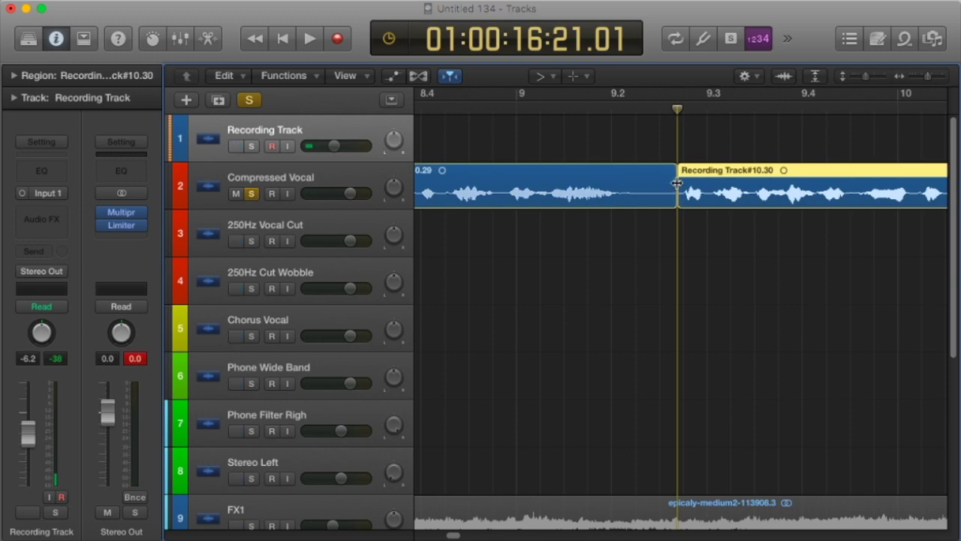
# Step: Split the rest of the Compressed Vocal recording at its pauses, including 01:00:20:22.50, and add fades at the cuts
pyautogui.press('space')
pyautogui.click(594, 187)
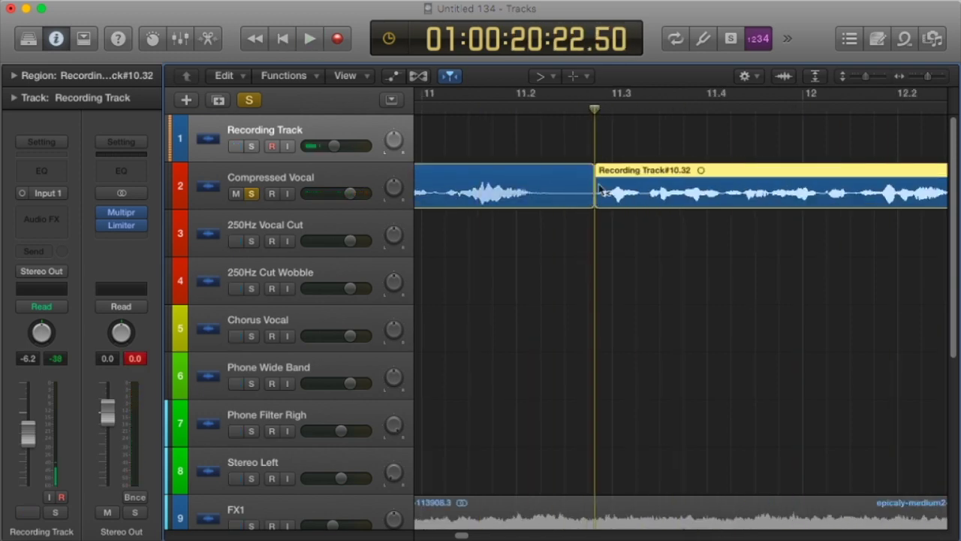
pyautogui.click(530, 180)
pyautogui.moveTo(530, 184); pyautogui.dragTo(854, 187)
pyautogui.click(755, 187)
pyautogui.press('space')
pyautogui.click(598, 192)
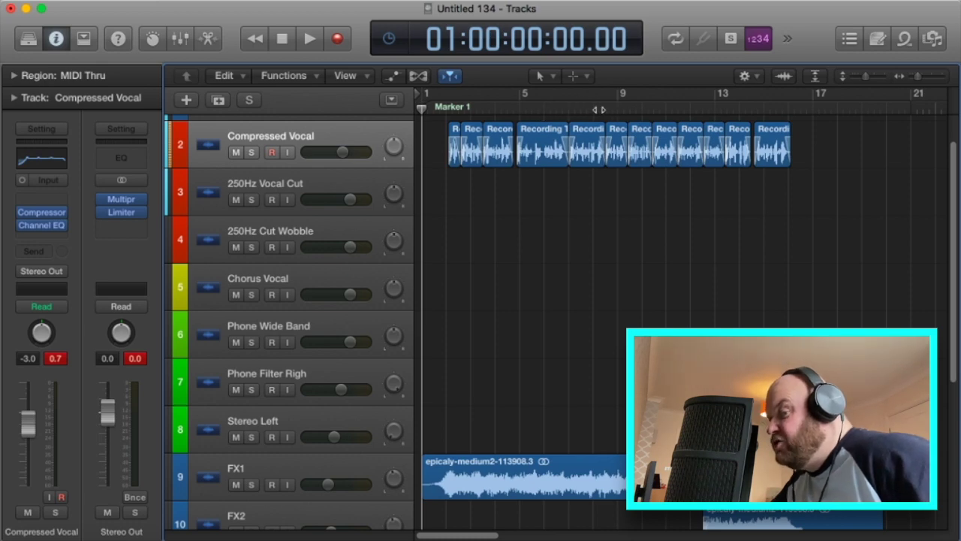
# Step: Inspect the faded Compressed Vocal pieces and place the playhead at 01:00:30:24.71, just past the end of the vocal
pyautogui.moveTo(920, 78); pyautogui.dragTo(928, 76)
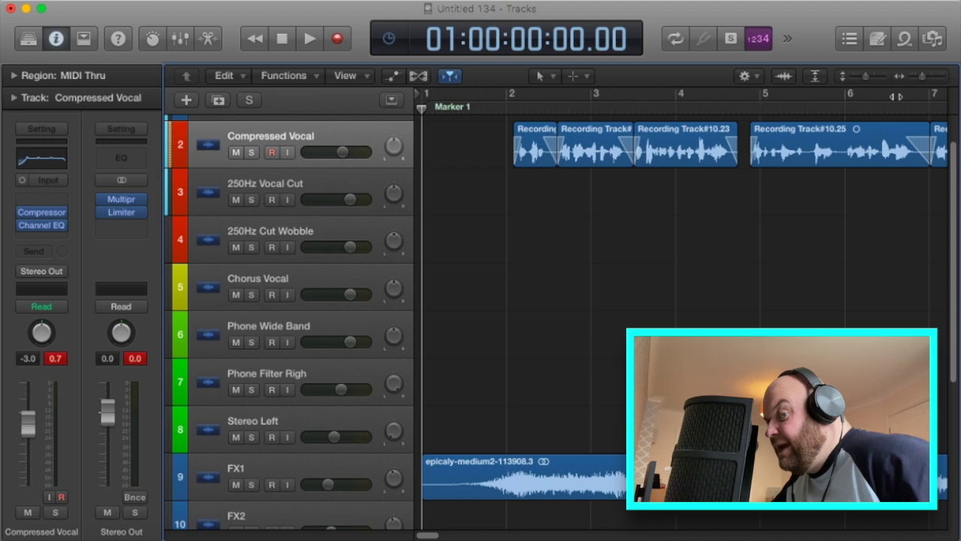
pyautogui.moveTo(922, 78); pyautogui.dragTo(915, 78)
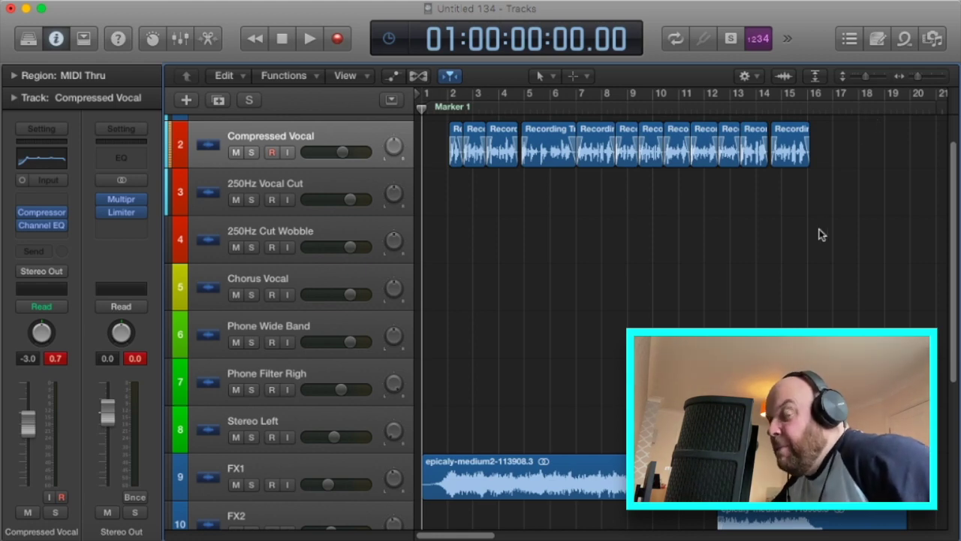
pyautogui.scroll(-2, 750, 252)
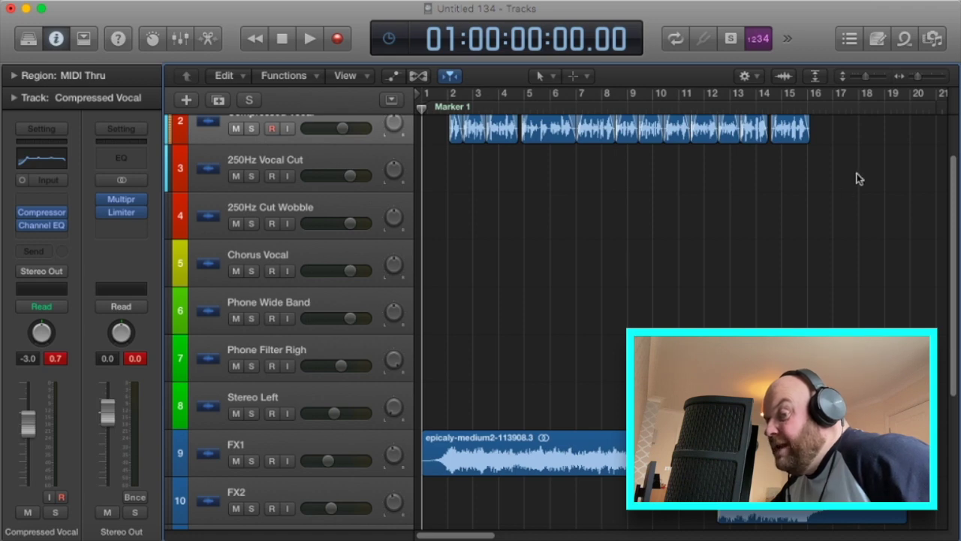
pyautogui.click(859, 94)
pyautogui.moveTo(858, 108); pyautogui.dragTo(821, 111)
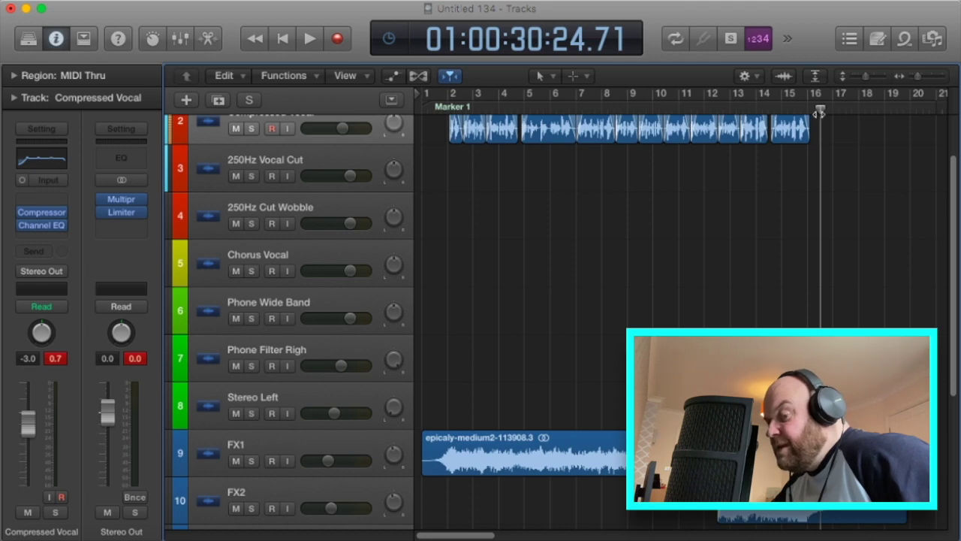
pyautogui.scroll(-3, 664, 290)
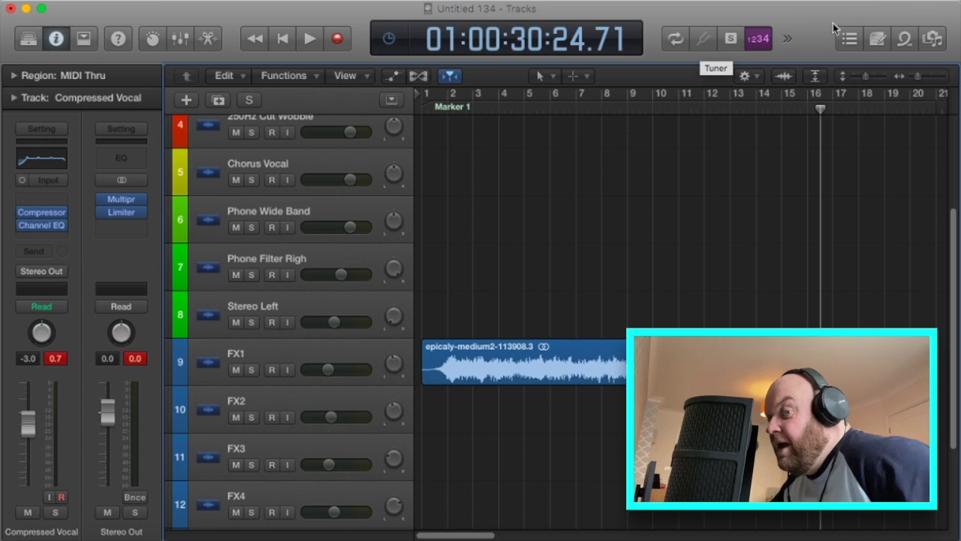
# Step: Look up "sea" in the loop library and place the Ship in Heavy Sea sound at the start of track FX3
pyautogui.click(905, 42)
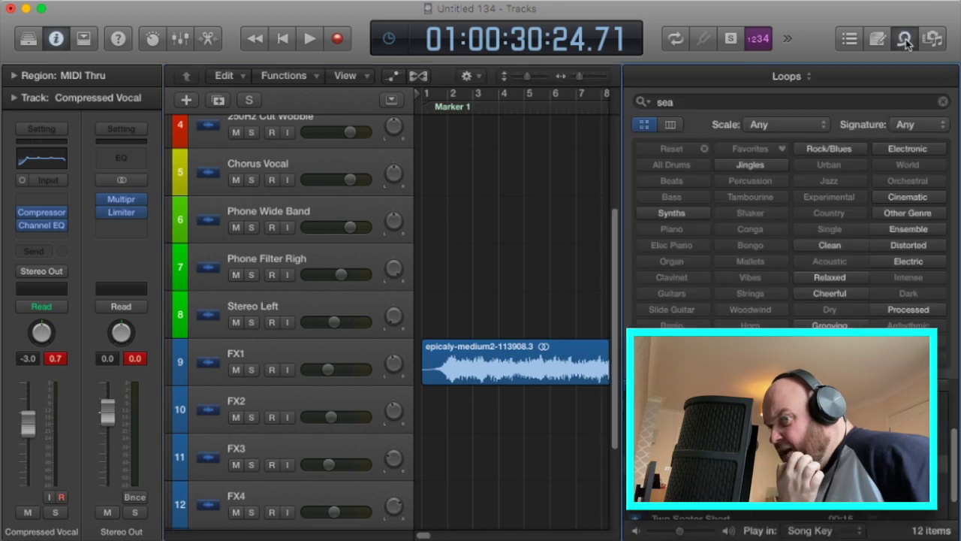
pyautogui.click(758, 102)
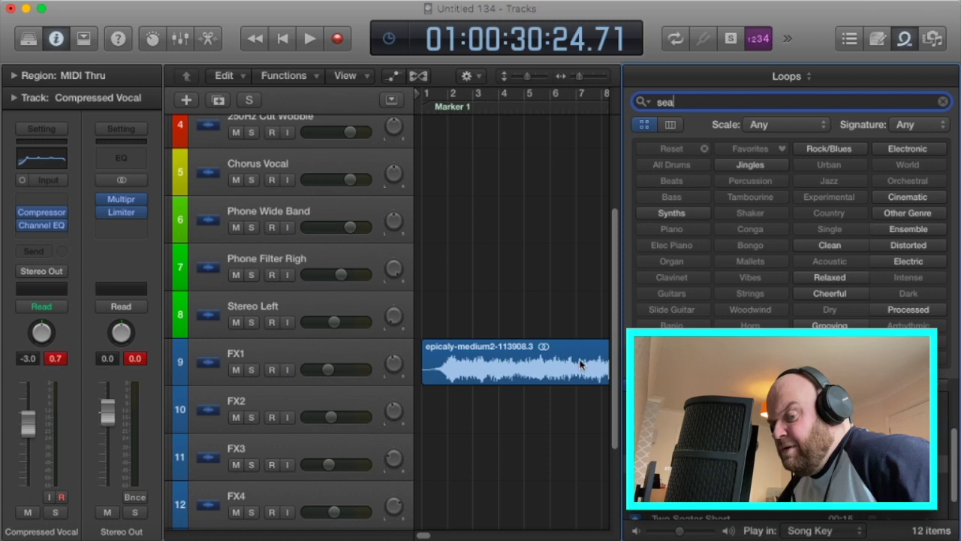
pyautogui.press('Return')
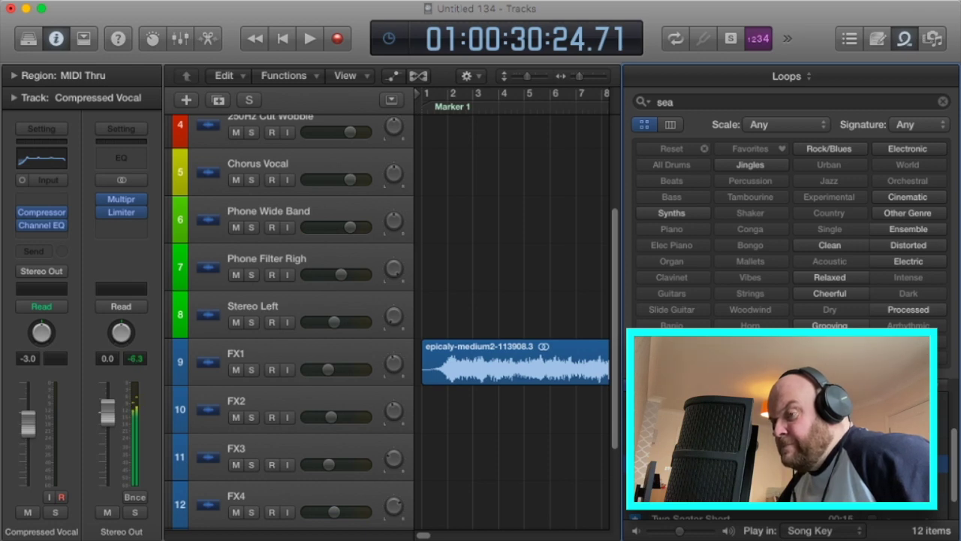
pyautogui.click(290, 40)
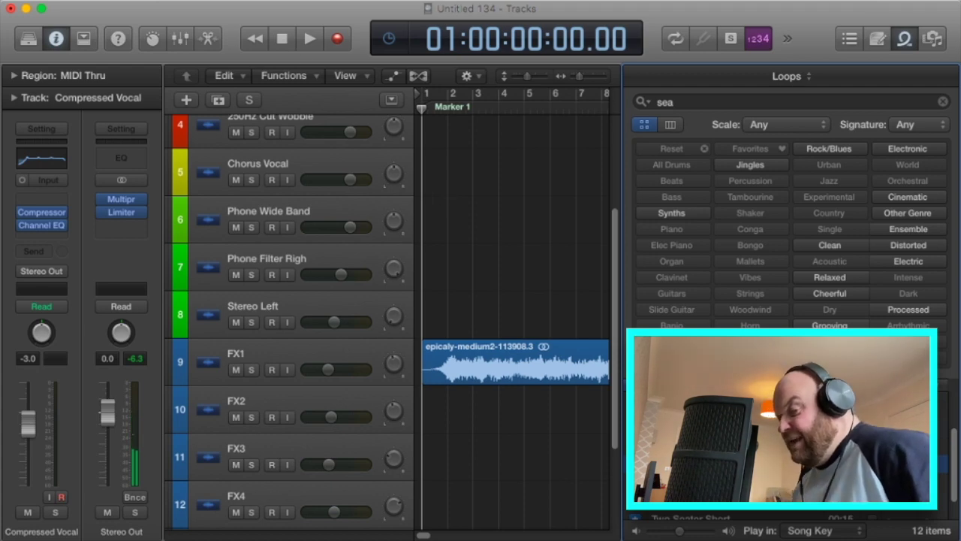
pyautogui.moveTo(370, 460); pyautogui.dragTo(431, 459)
pyautogui.click(444, 423)
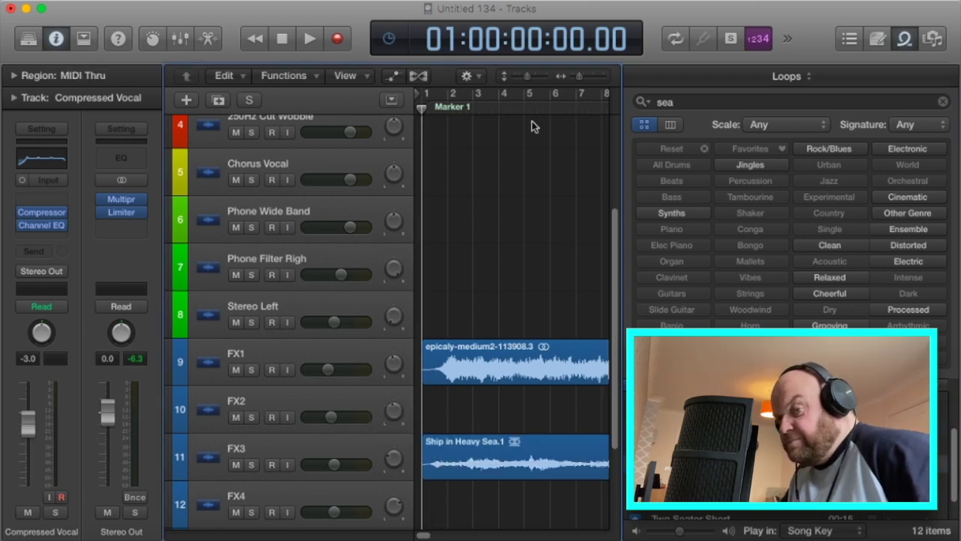
pyautogui.click(903, 38)
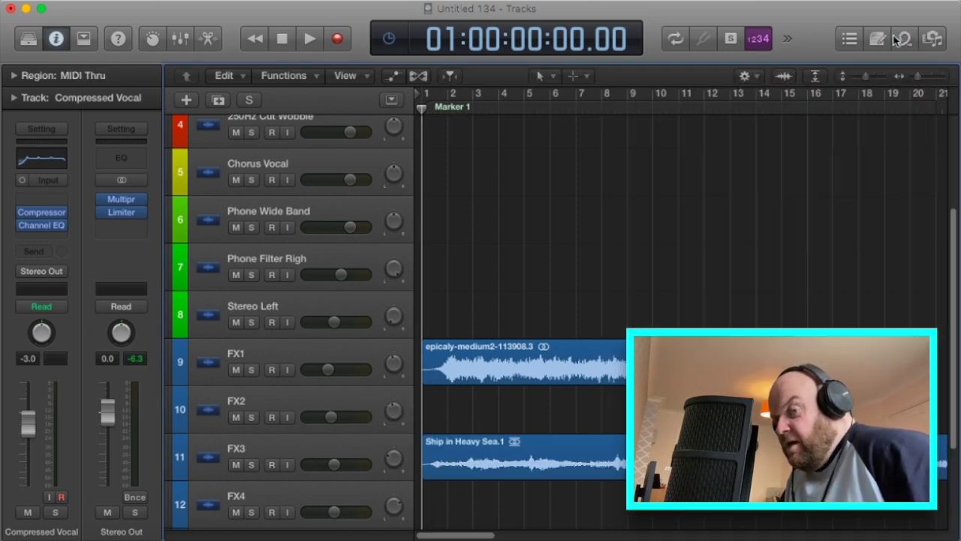
# Step: Split the Ship in Heavy Sea region on FX3 at 01:00:33:06.10 and delete the part after the cut
pyautogui.moveTo(919, 75); pyautogui.dragTo(916, 76)
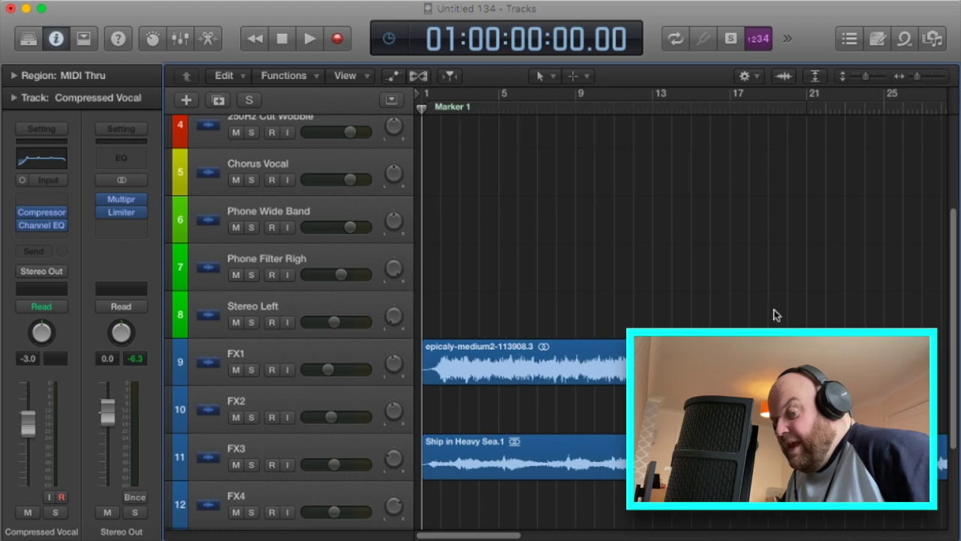
pyautogui.click(710, 108)
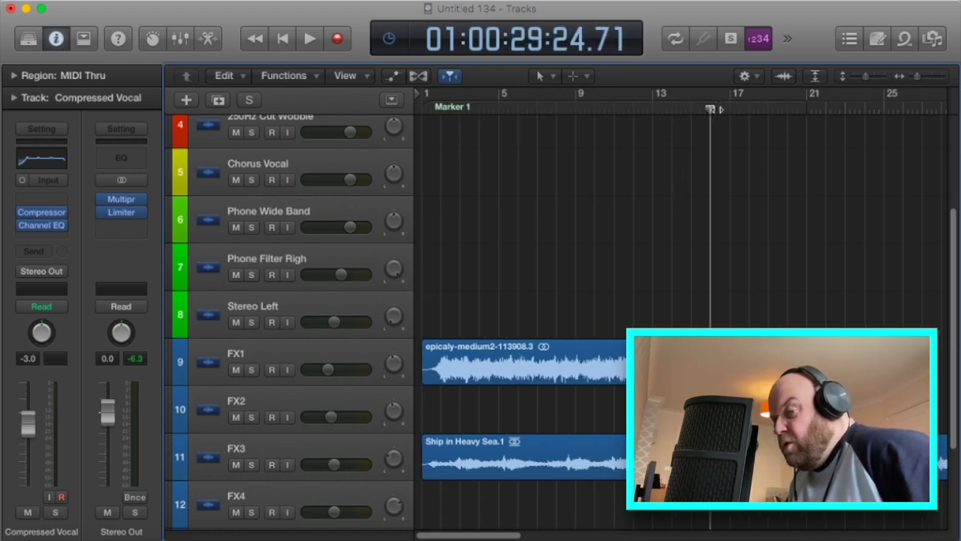
pyautogui.moveTo(711, 108); pyautogui.dragTo(741, 107)
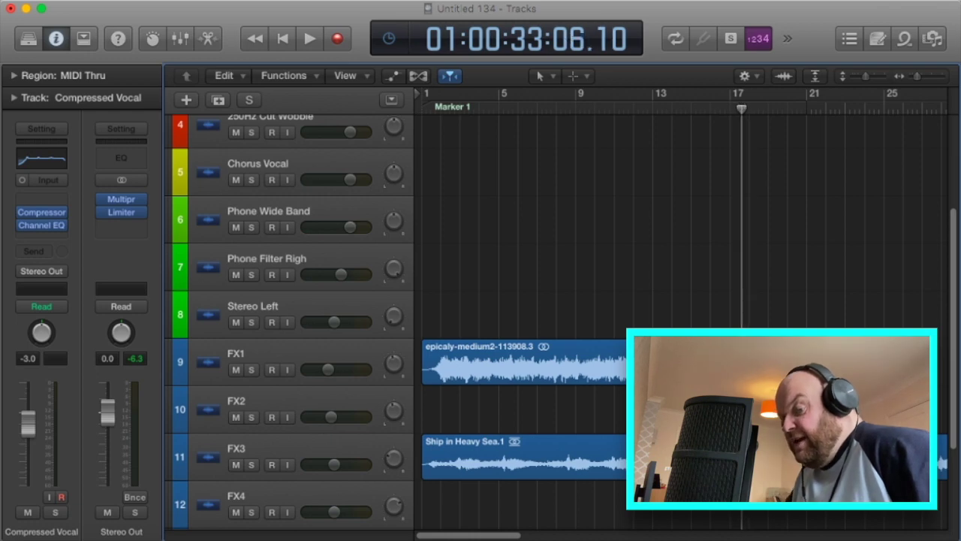
pyautogui.click(525, 458)
pyautogui.press('super+t')
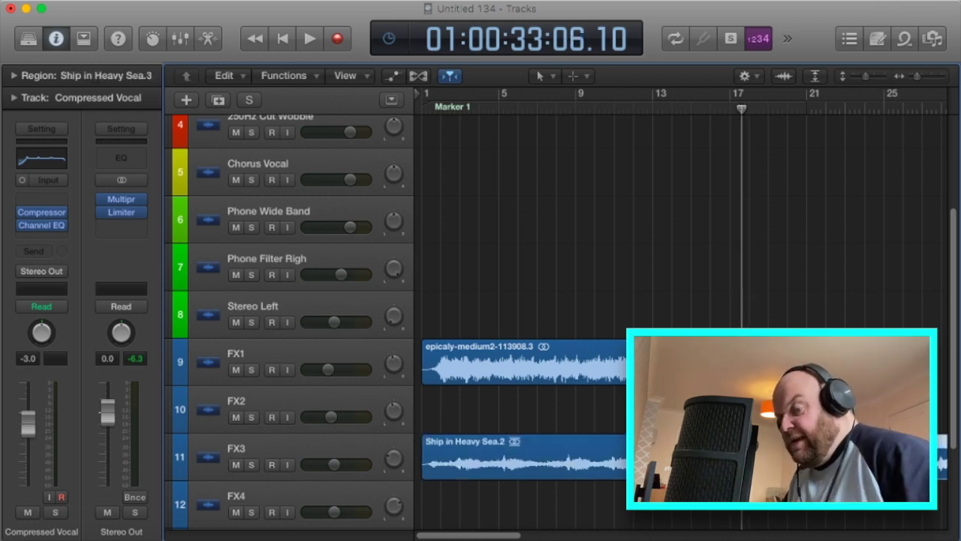
pyautogui.press('Delete')
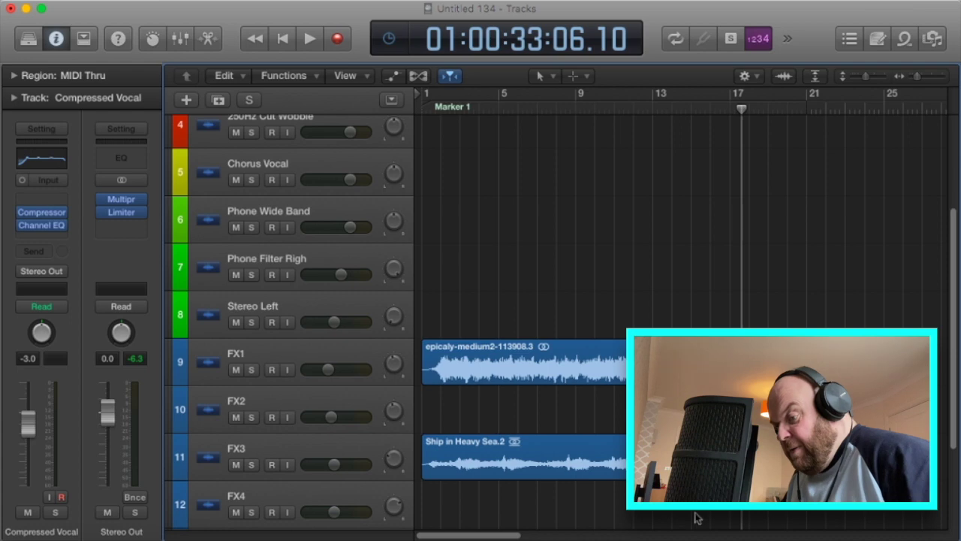
# Step: Set the pan of the FX3 track to -22 and return the playhead to the project start
pyautogui.moveTo(389, 466); pyautogui.dragTo(389, 482)
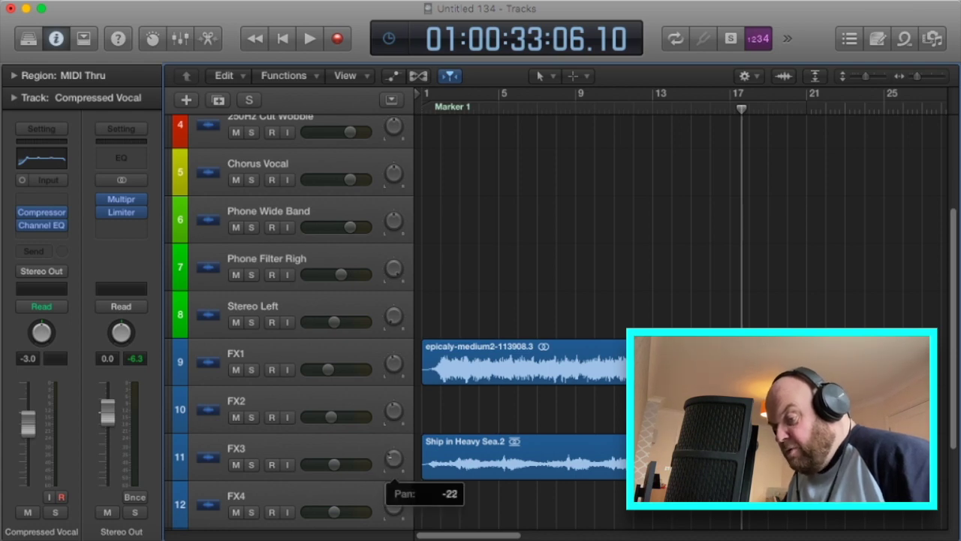
pyautogui.press('Return')
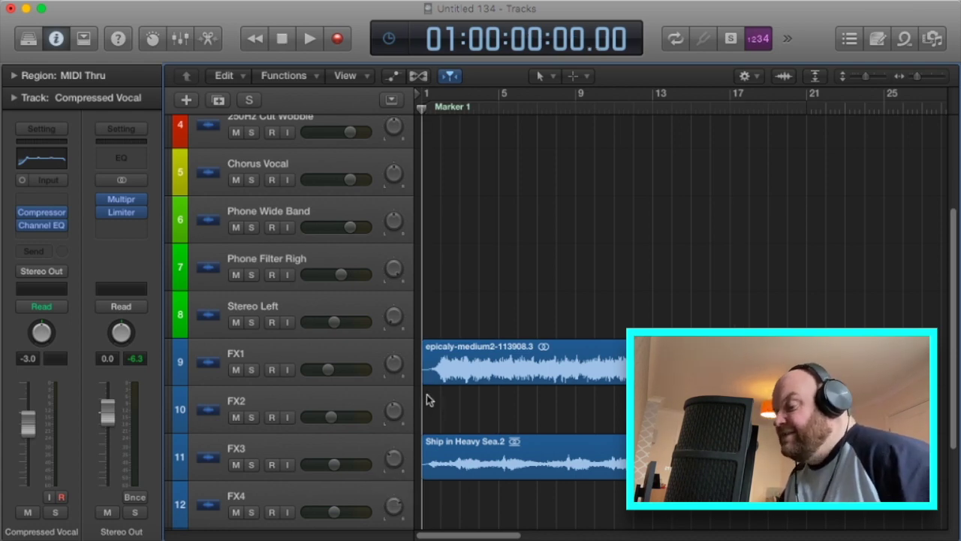
# Step: Play the scene from the project start to check the balance of the music, vocal and sea sound
pyautogui.scroll(3, 448, 242)
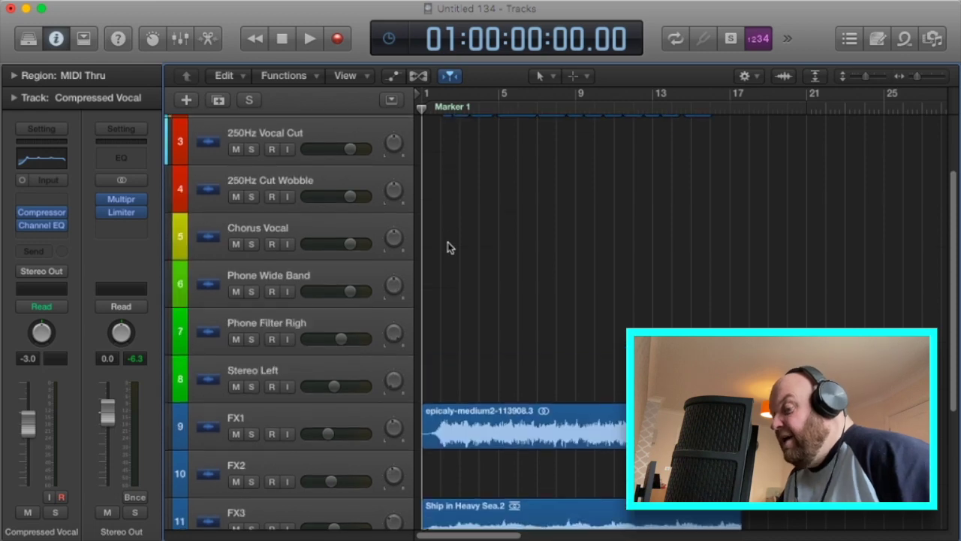
pyautogui.press('space')
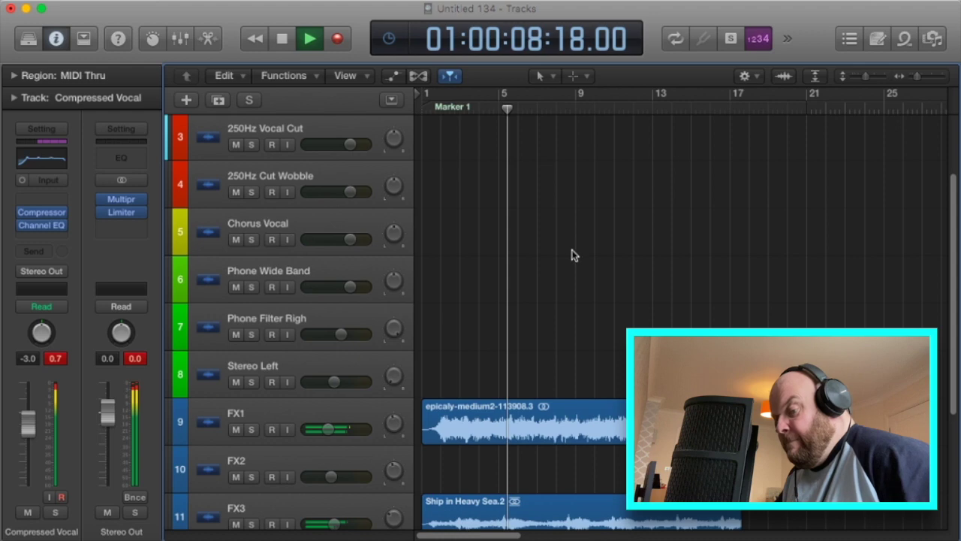
pyautogui.scroll(-3, 580, 259)
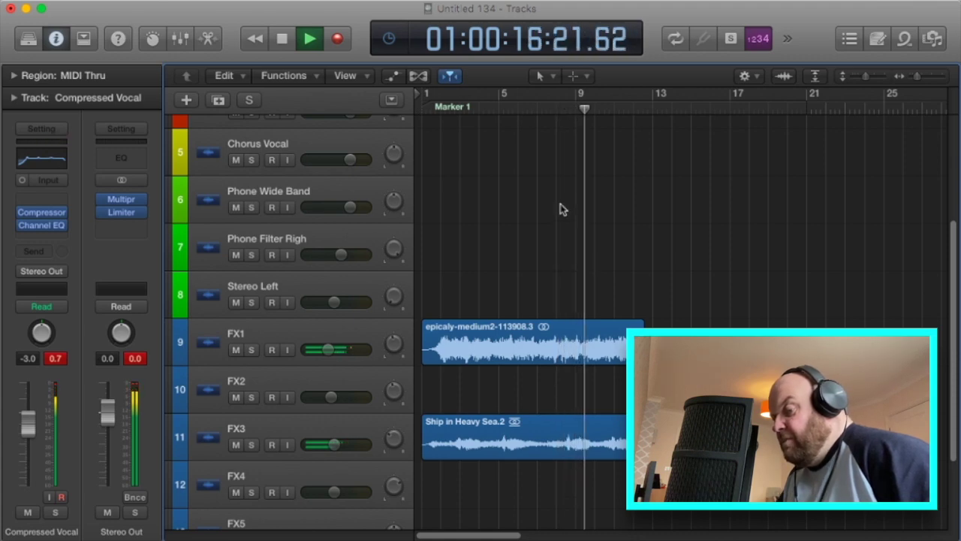
pyautogui.press('space')
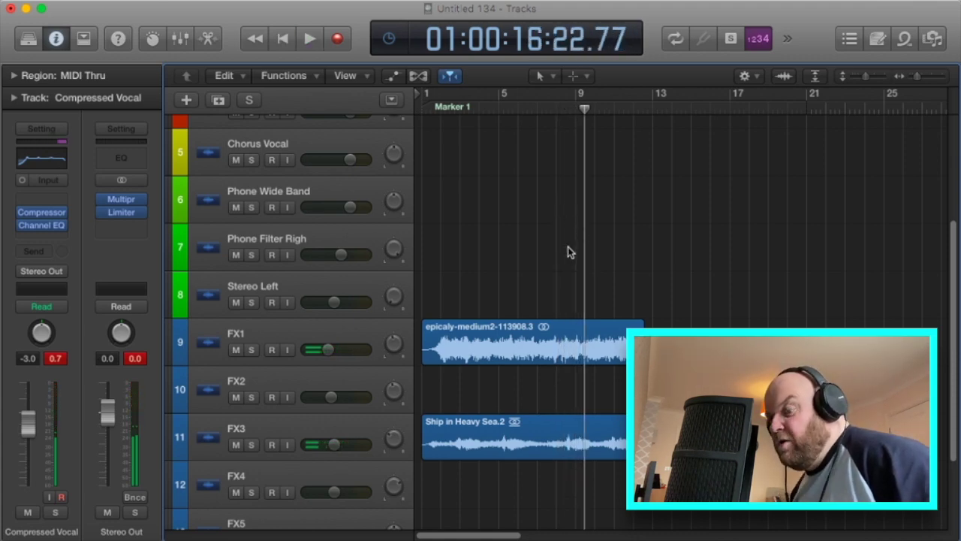
# Step: Return the playhead to the project start and set the pan of the FX3 track to -21
pyautogui.press('Return')
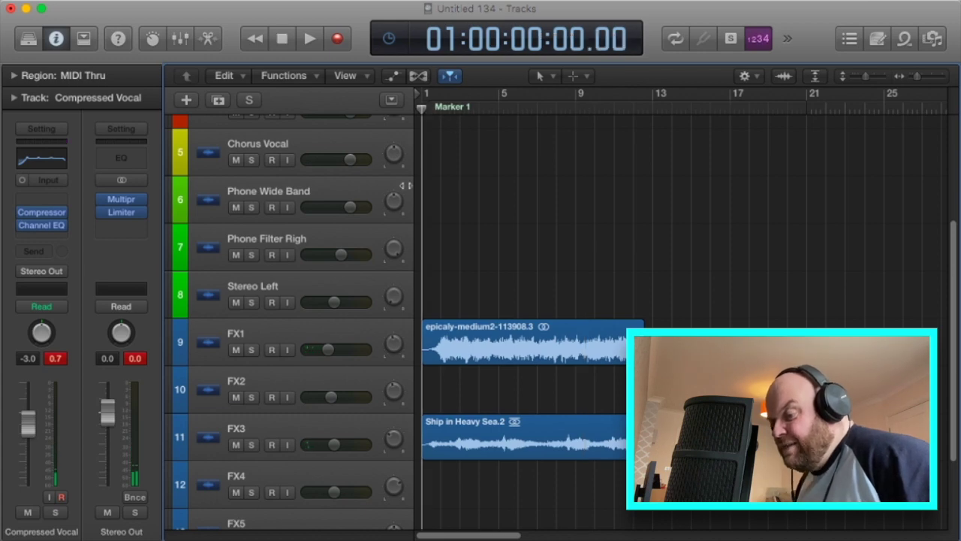
pyautogui.click(394, 438)
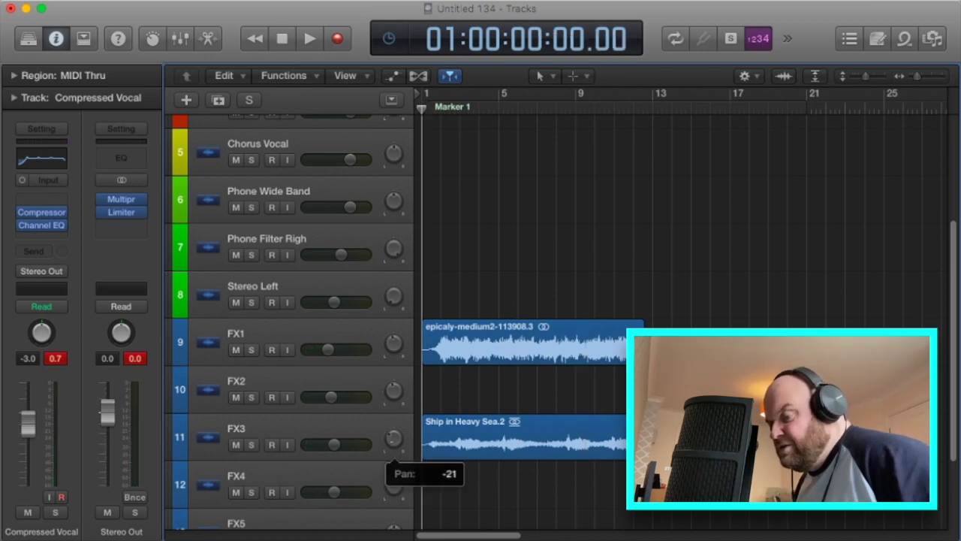
pyautogui.click(393, 441)
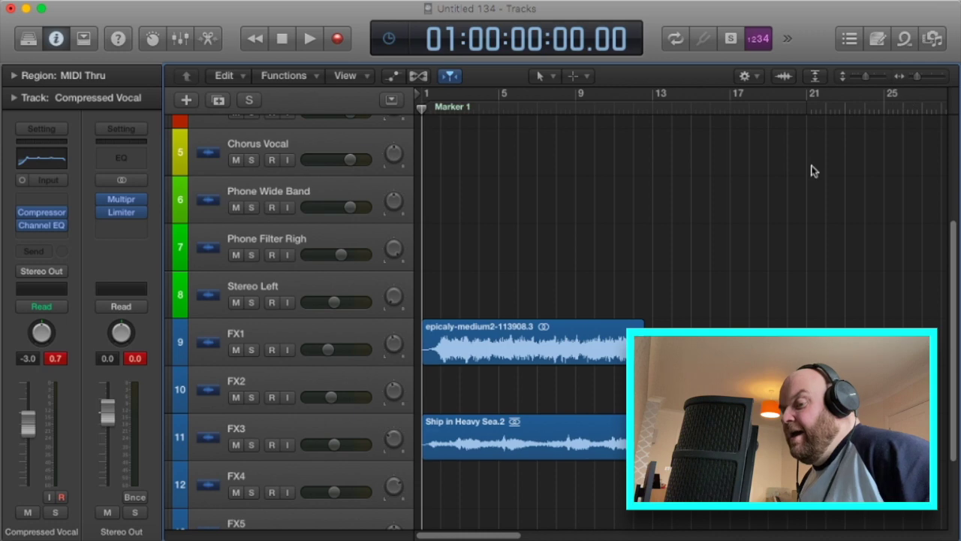
# Step: Listen to the end of the scene from 01:00:27:24.72 to hear how the sea sound stops
pyautogui.click(690, 107)
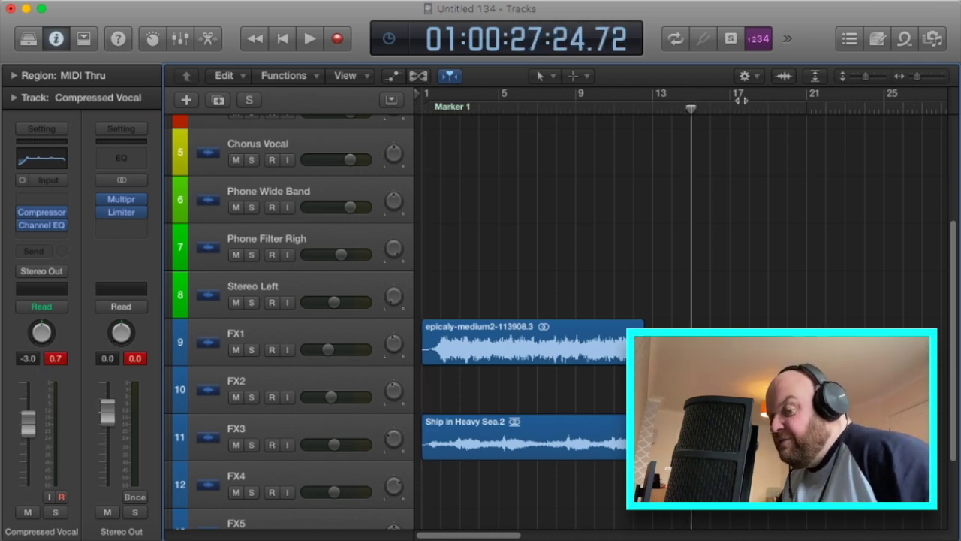
pyautogui.press('space')
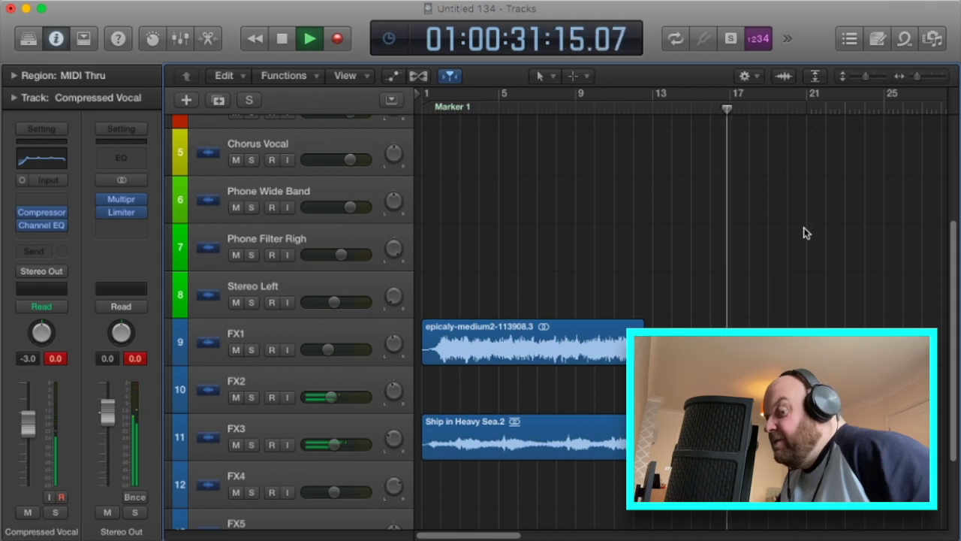
pyautogui.press('space')
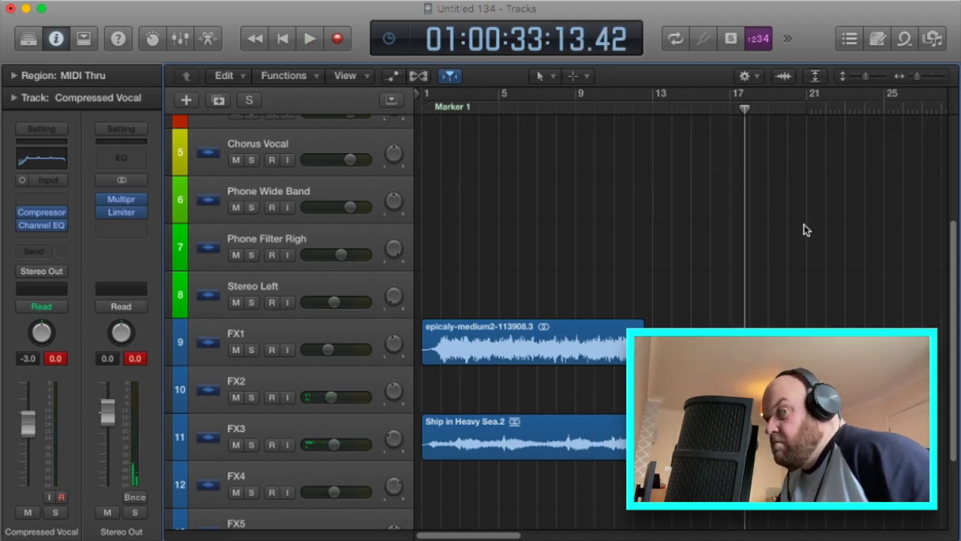
# Step: Look up "horn" in the loop library and place the Boat Fog Horn sound on track FX4, then close the library
pyautogui.click(904, 42)
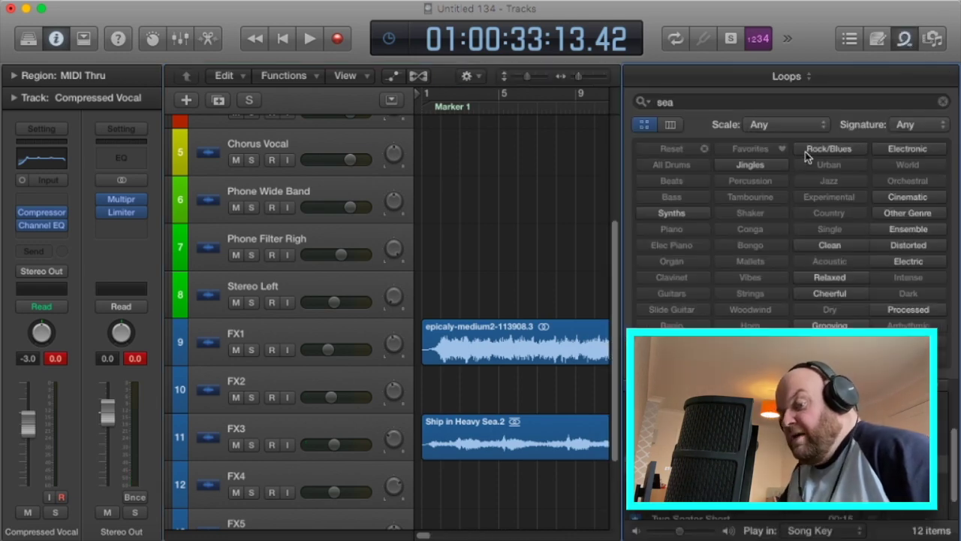
pyautogui.click(711, 102)
pyautogui.write('horn')
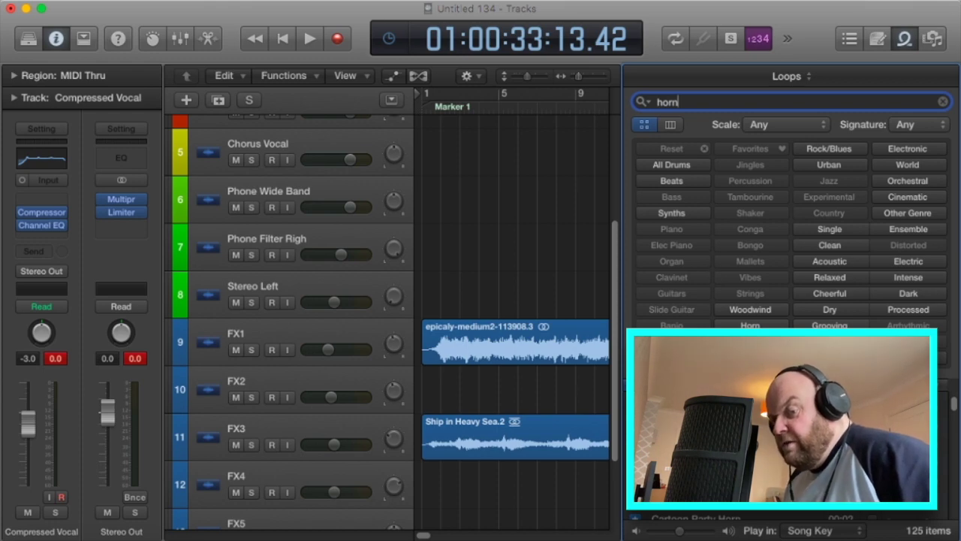
pyautogui.scroll(2, 954, 405)
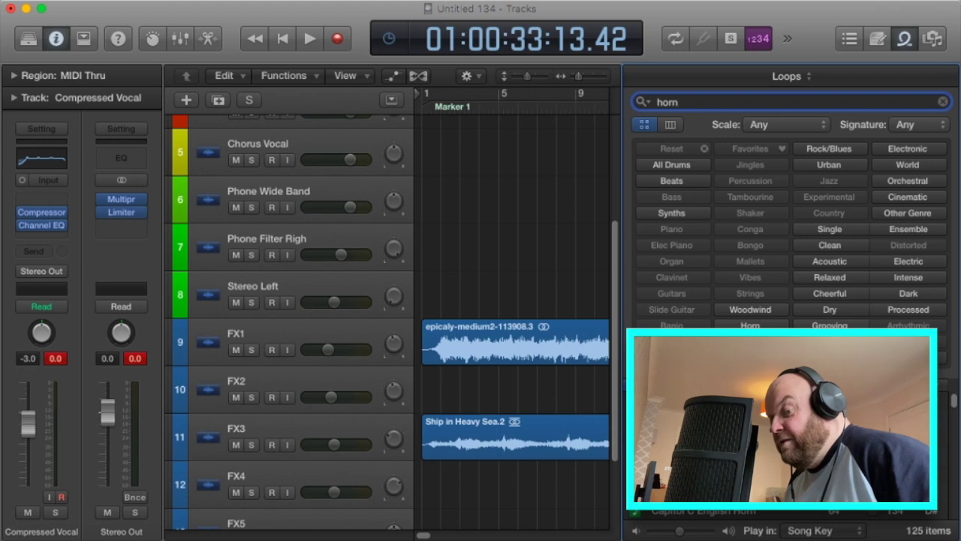
pyautogui.click(751, 437)
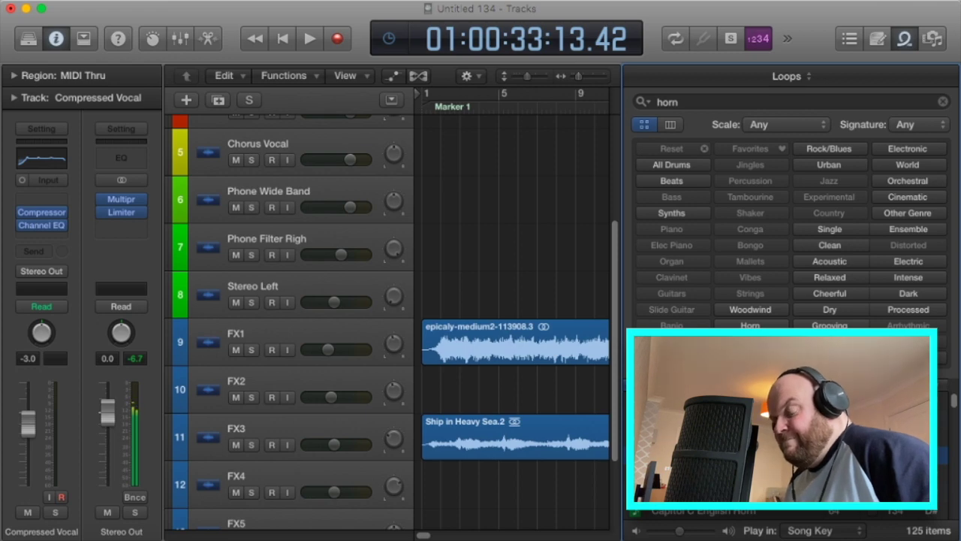
pyautogui.moveTo(706, 455); pyautogui.dragTo(530, 493)
pyautogui.moveTo(536, 494); pyautogui.dragTo(537, 488)
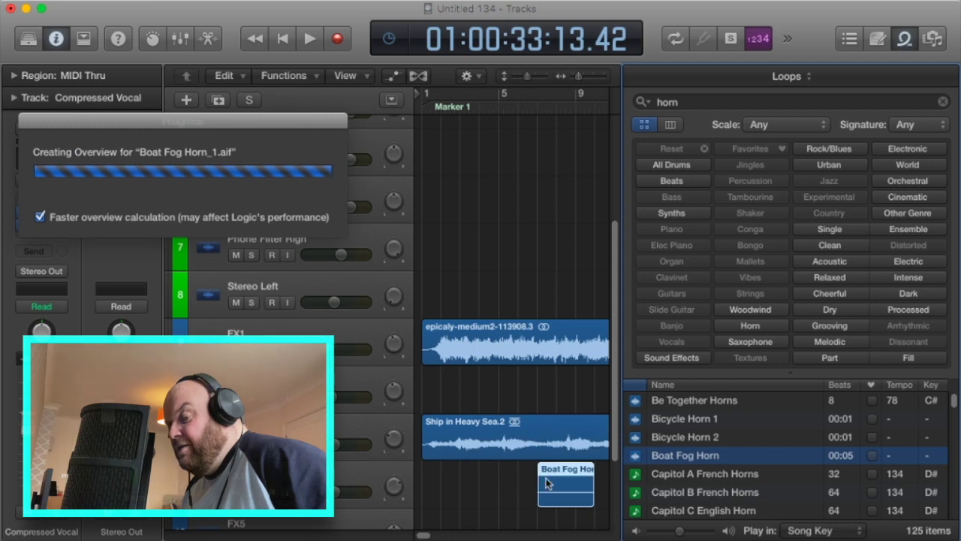
pyautogui.click(904, 41)
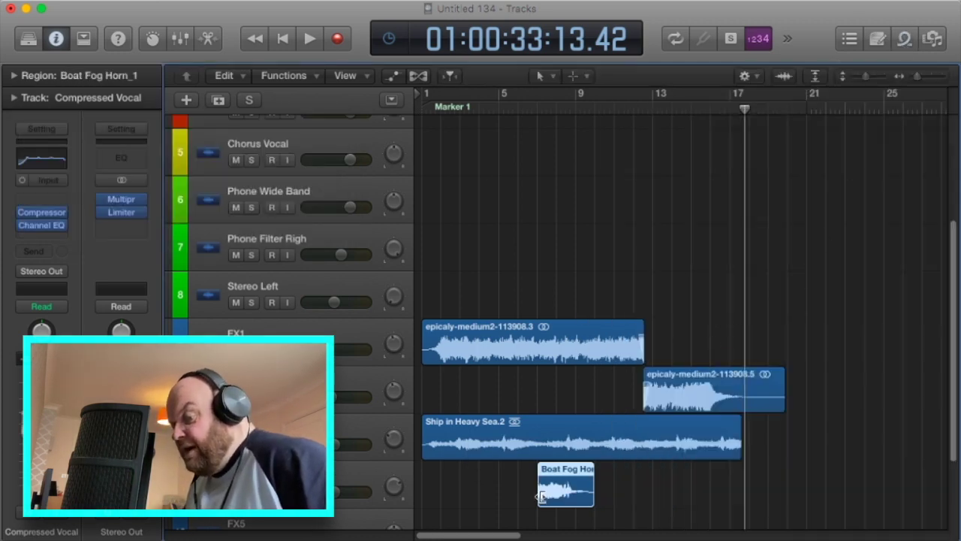
# Step: Move the Boat Fog Horn region on FX4 to about bar 15 and shorten the end of Ship in Heavy Sea to about bar 16.5
pyautogui.moveTo(655, 490); pyautogui.dragTo(716, 489)
pyautogui.moveTo(744, 107); pyautogui.dragTo(738, 109)
pyautogui.moveTo(708, 492); pyautogui.dragTo(706, 492)
pyautogui.moveTo(742, 455); pyautogui.dragTo(721, 350)
# Step: Add a fade-out of about two bars to the end of the music region on FX2 with the Fade tool and restore the Pointer tool
pyautogui.click(548, 76)
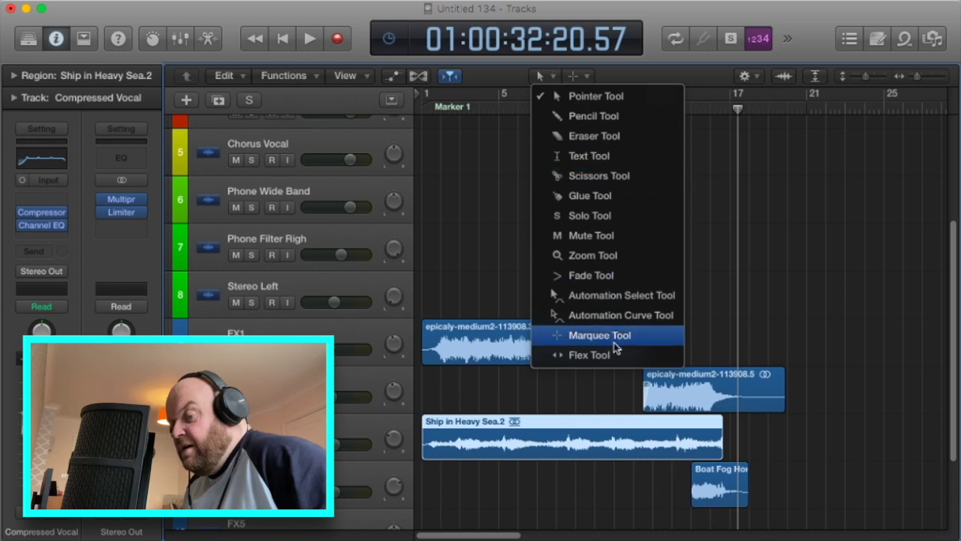
pyautogui.click(589, 275)
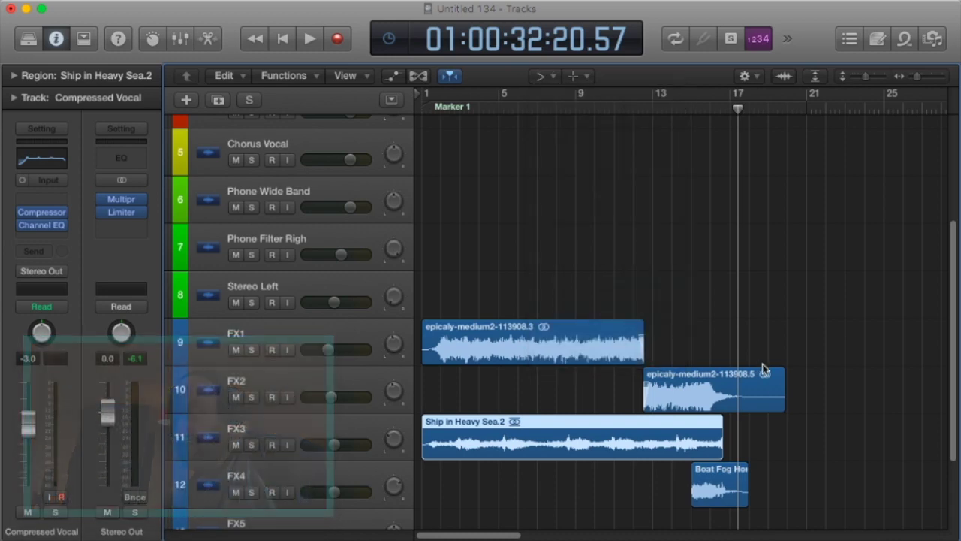
pyautogui.moveTo(782, 385); pyautogui.dragTo(745, 385)
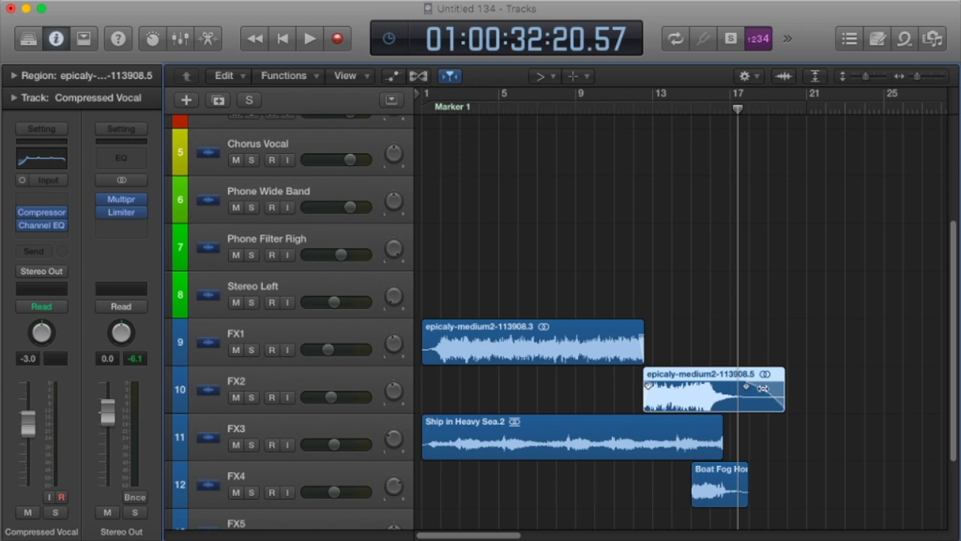
pyautogui.press('space')
pyautogui.press('Escape')
pyautogui.press('Escape')
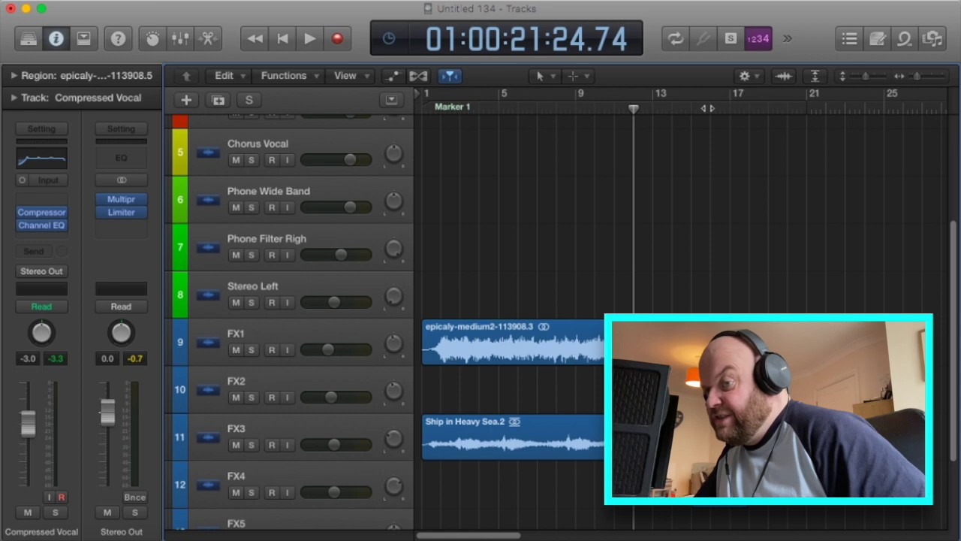
# Step: Play the ending from 01:00:29:24.71 to check how the fog horn sits with the fading music
pyautogui.click(709, 108)
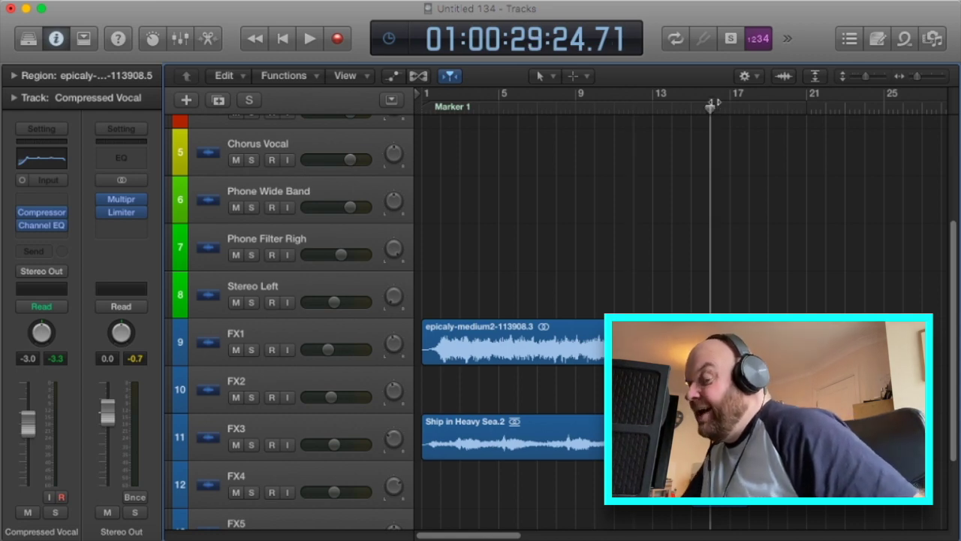
pyautogui.press('space')
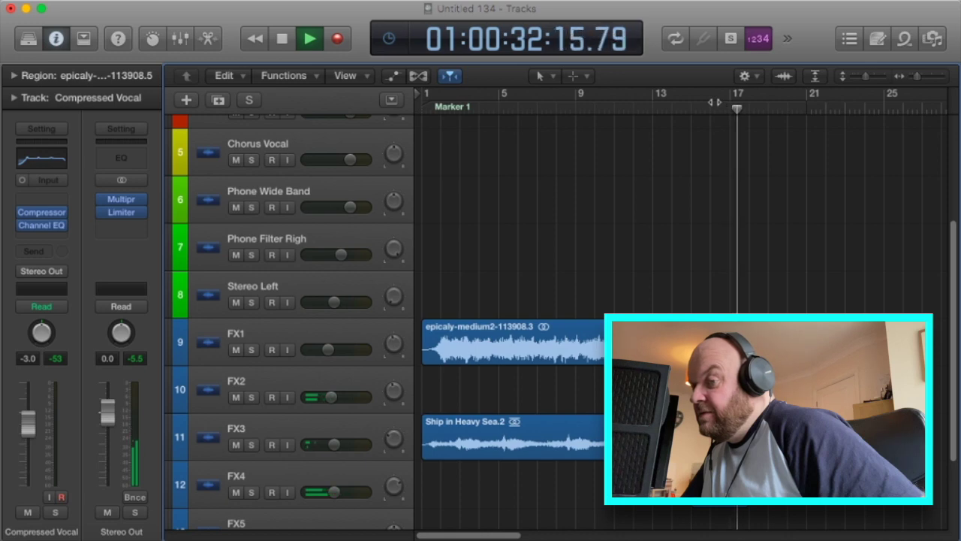
pyautogui.click(676, 105)
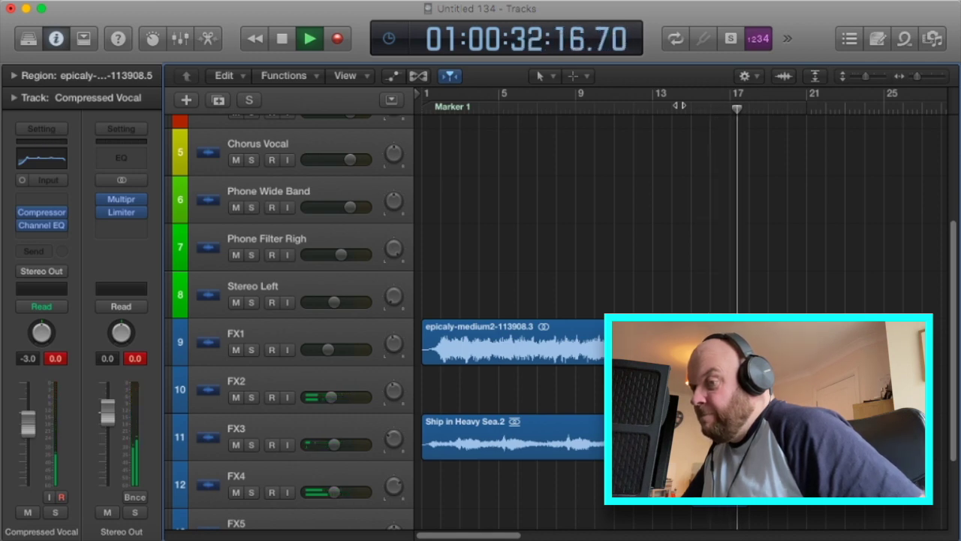
pyautogui.press('space')
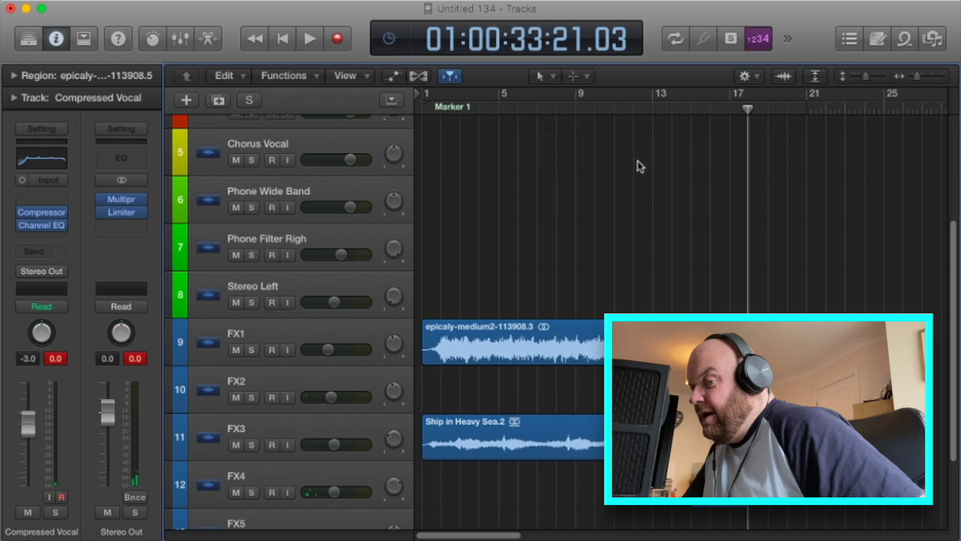
# Step: In the Compressed Vocal track's Channel EQ, set the low peak to 86 Hz at +9.5 dB and the upper-mid peak to 2150 Hz at +2.5 dB
pyautogui.scroll(5, 627, 173)
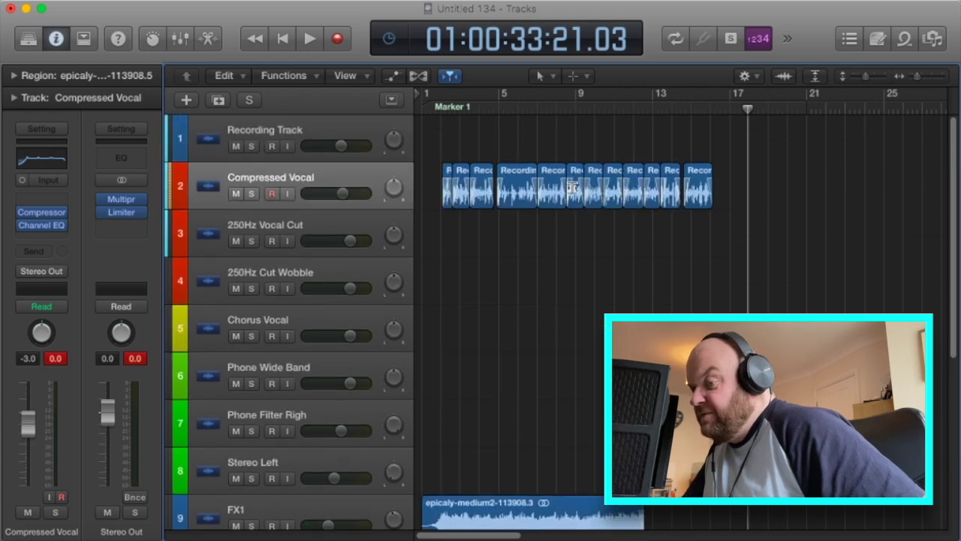
pyautogui.click(280, 185)
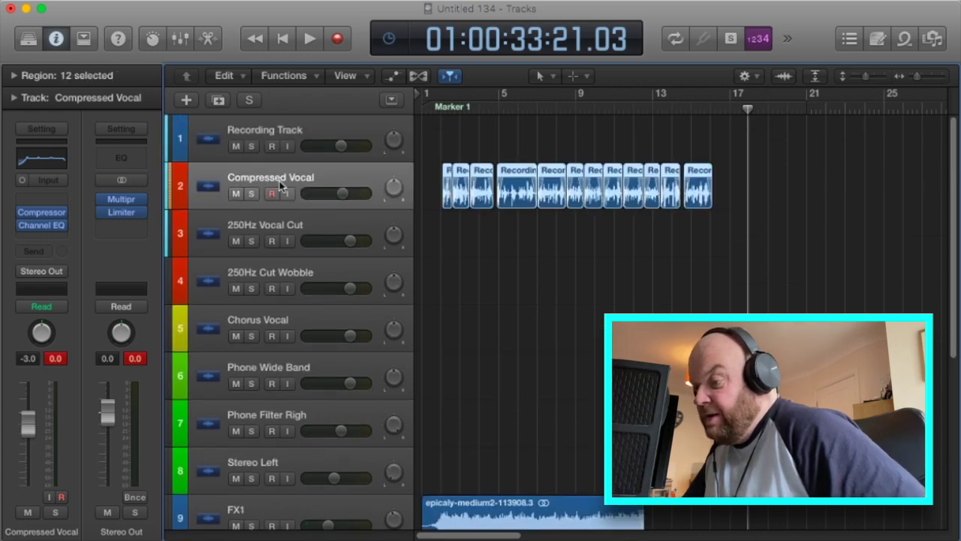
pyautogui.click(60, 164)
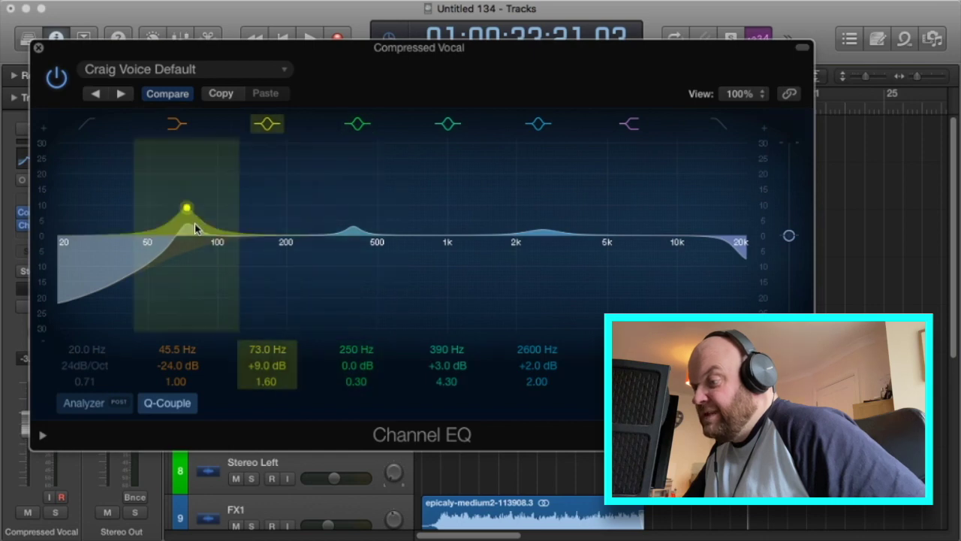
pyautogui.moveTo(200, 228); pyautogui.dragTo(211, 222)
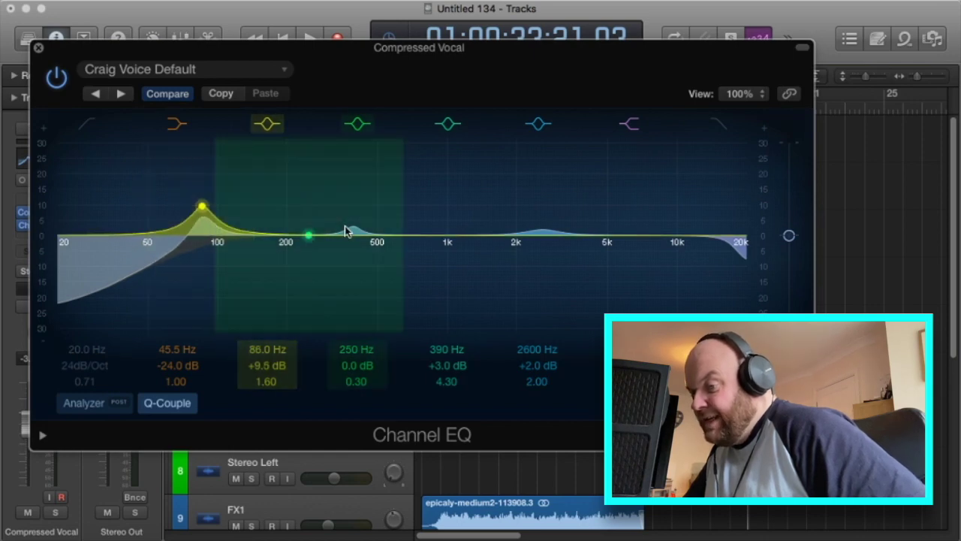
pyautogui.moveTo(529, 232)
pyautogui.mouseDown()
pyautogui.moveTo(544, 229)
pyautogui.moveTo(518, 229)
pyautogui.mouseUp()
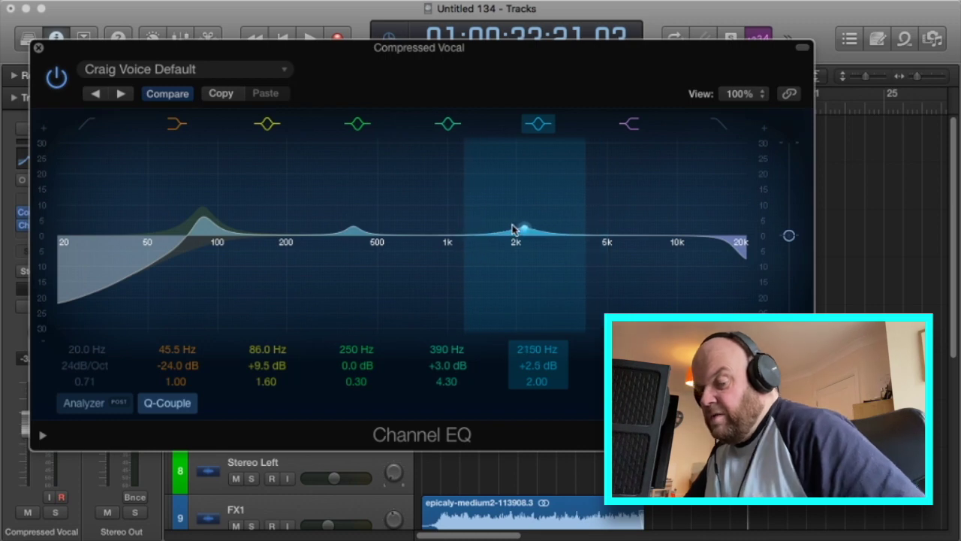
# Step: Play the scene from the start with the adjusted vocal EQ, close the Channel EQ window and review the track arrangement
pyautogui.press('space')
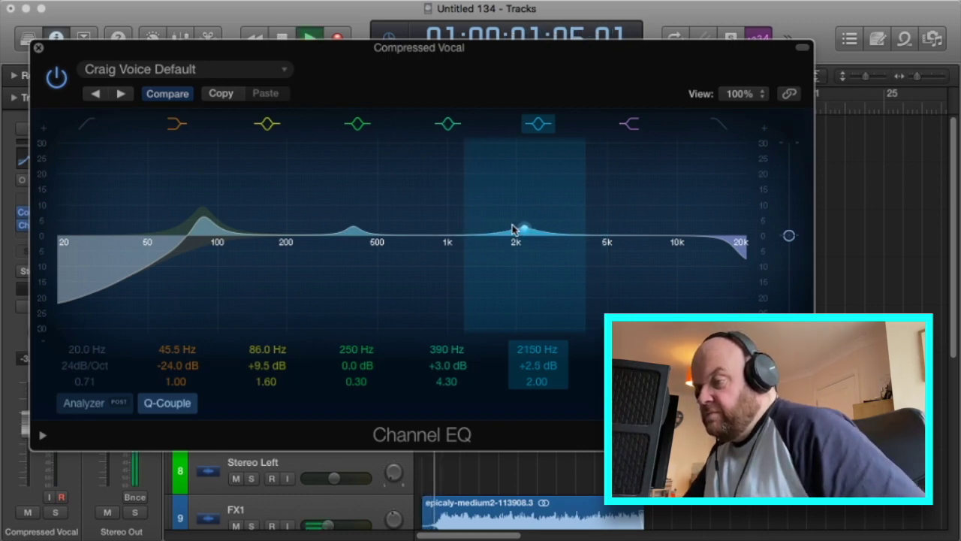
pyautogui.moveTo(354, 75); pyautogui.dragTo(412, 84)
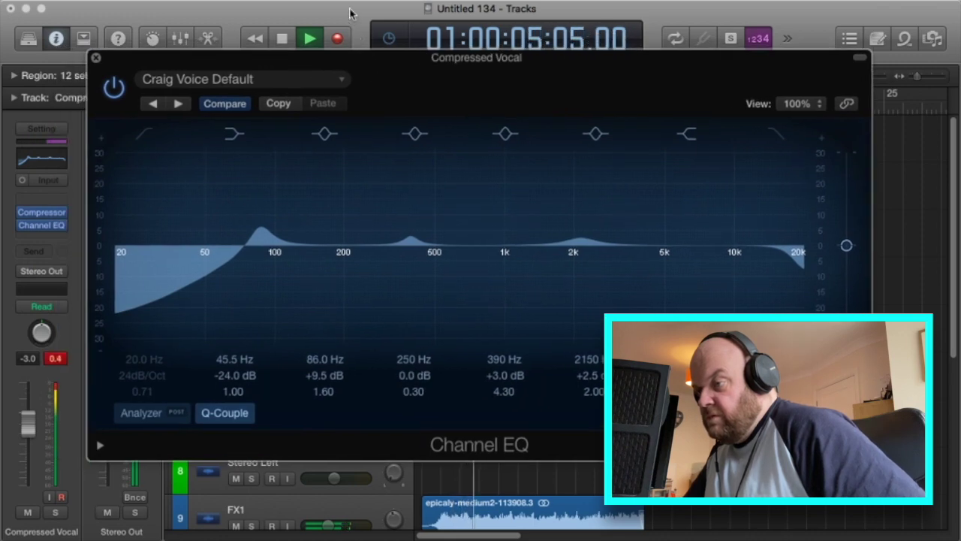
pyautogui.click(97, 59)
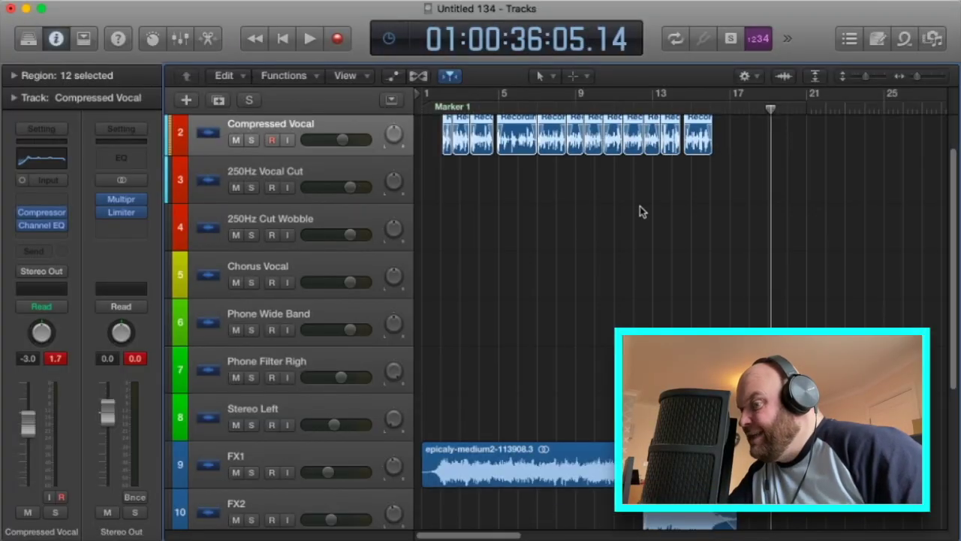
pyautogui.scroll(1, 642, 206)
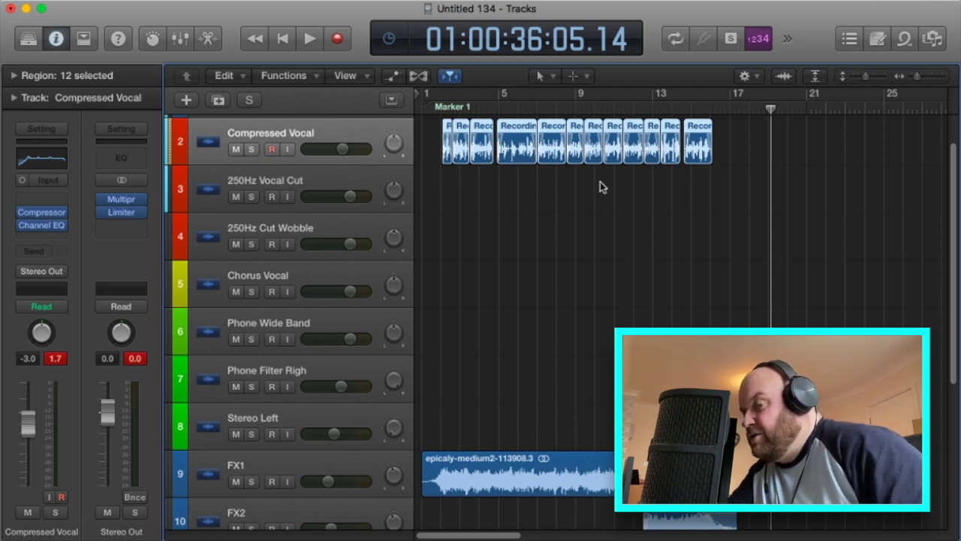
pyautogui.scroll(-5, 599, 182)
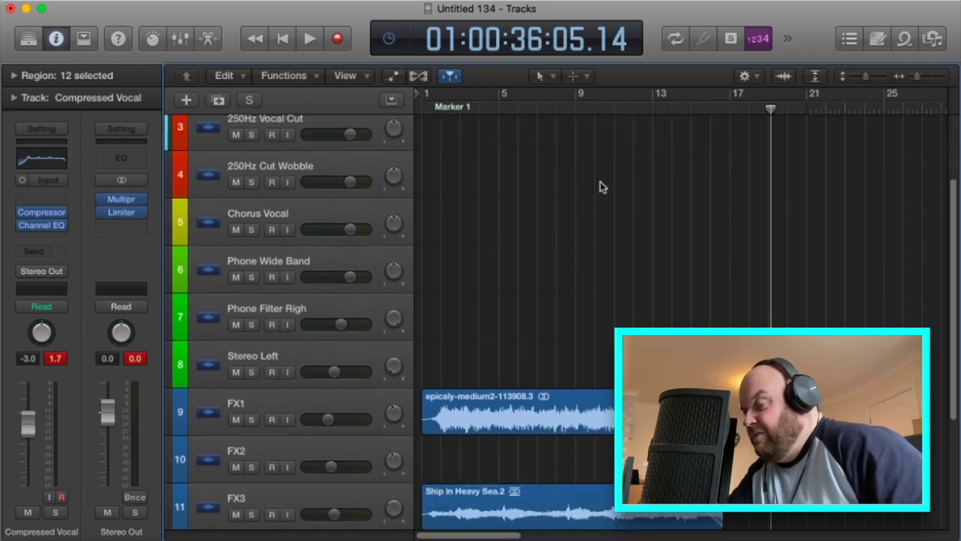
pyautogui.scroll(-2, 600, 187)
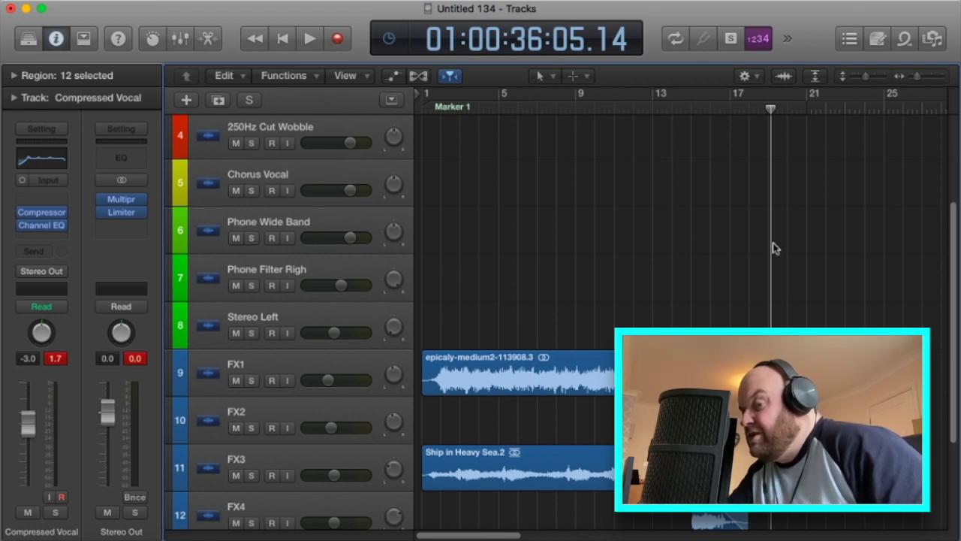
# Step: Move the playhead back to 01:00:19:24.74 and review how the vocal, music and sea regions are arranged across the tracks
pyautogui.moveTo(769, 109); pyautogui.dragTo(720, 111)
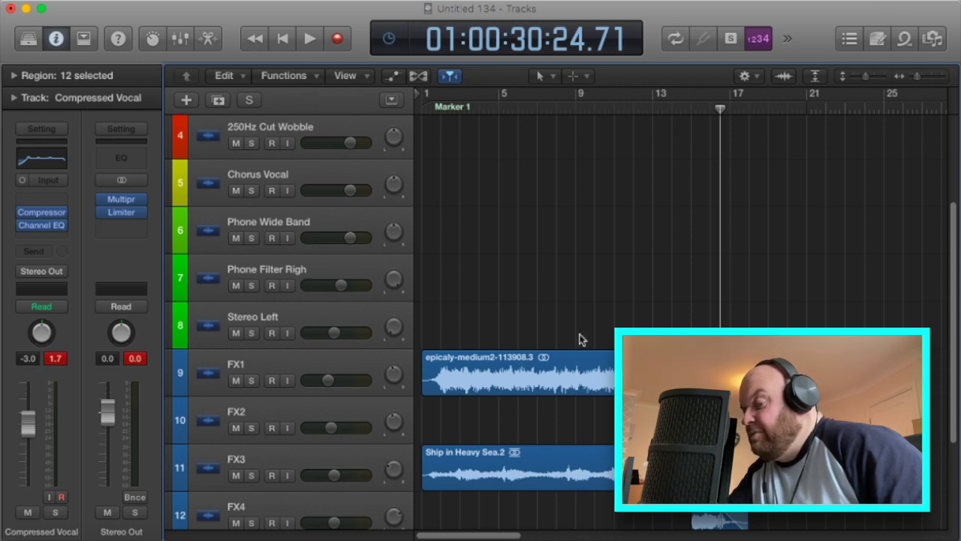
pyautogui.scroll(-4, 601, 415)
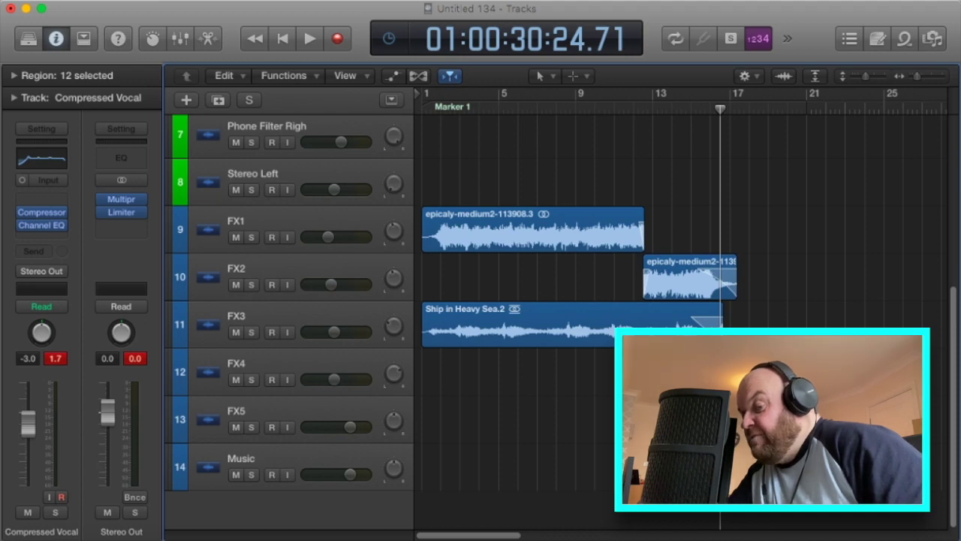
pyautogui.moveTo(728, 106); pyautogui.dragTo(614, 111)
pyautogui.scroll(6, 589, 160)
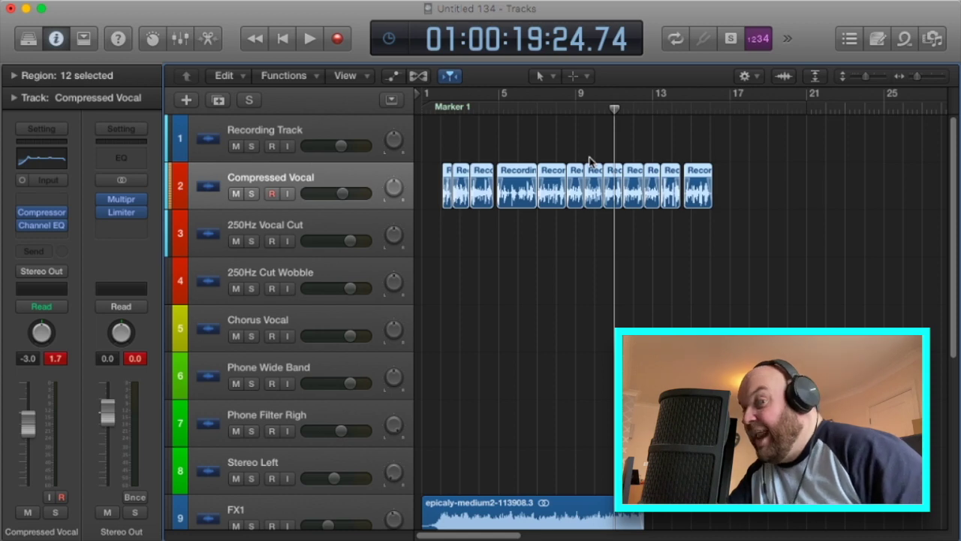
pyautogui.scroll(-4, 495, 267)
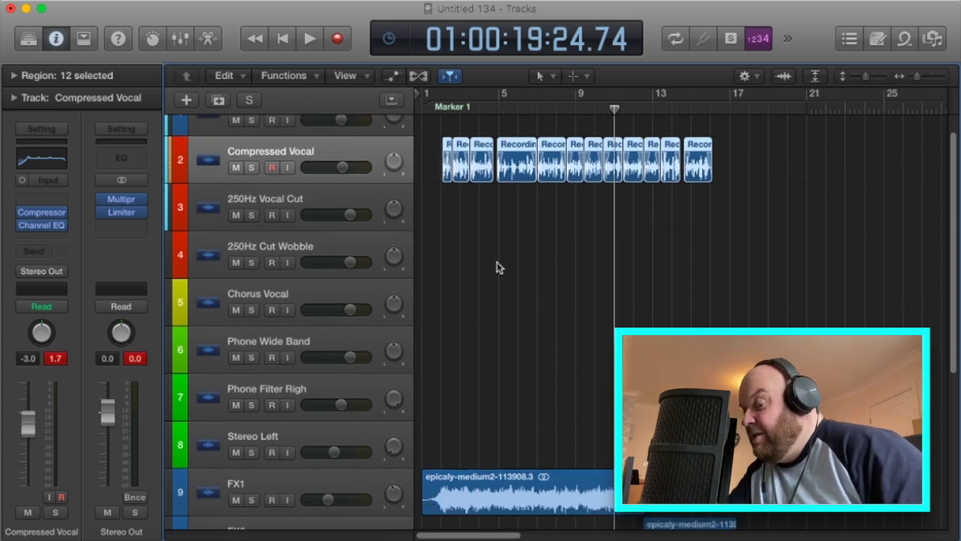
pyautogui.scroll(-1, 496, 267)
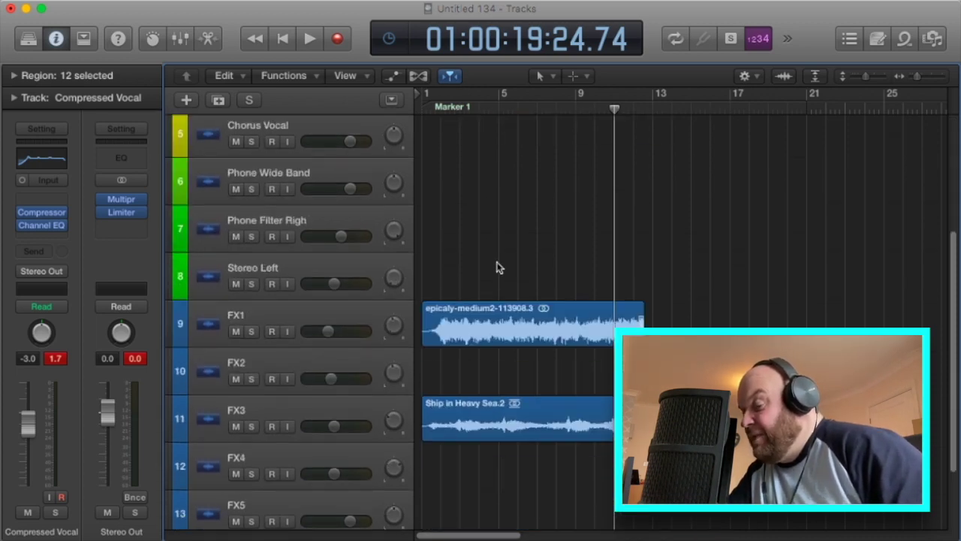
pyautogui.scroll(1, 496, 266)
pyautogui.scroll(4, 498, 266)
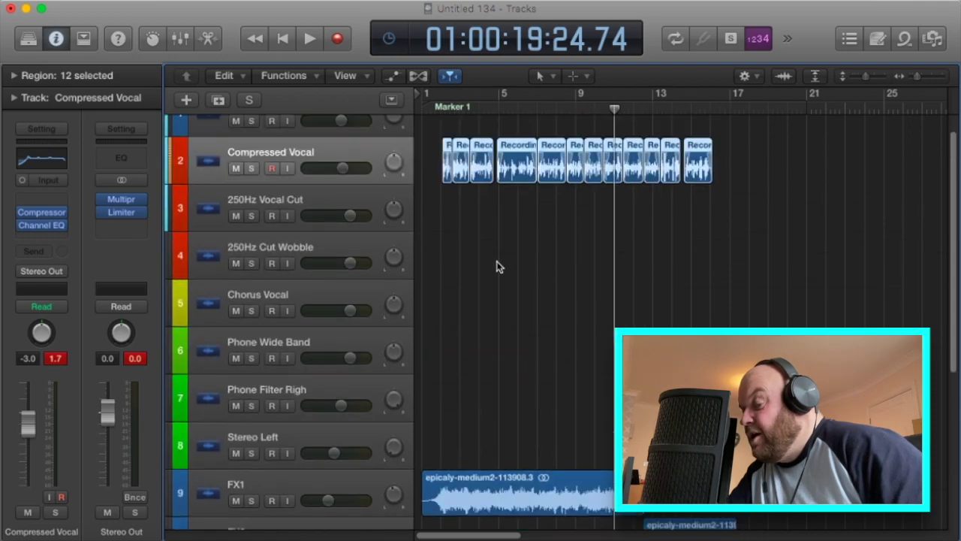